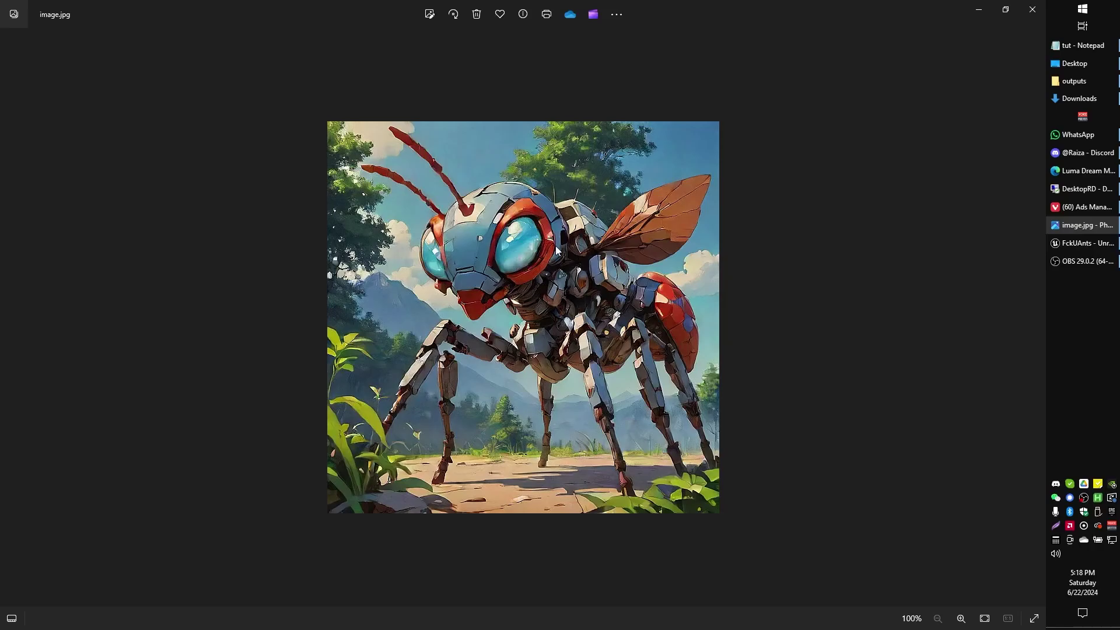
Examine the robotic ant picture image.jpg up close and at full view.
scroll(556, 248, up, 2)
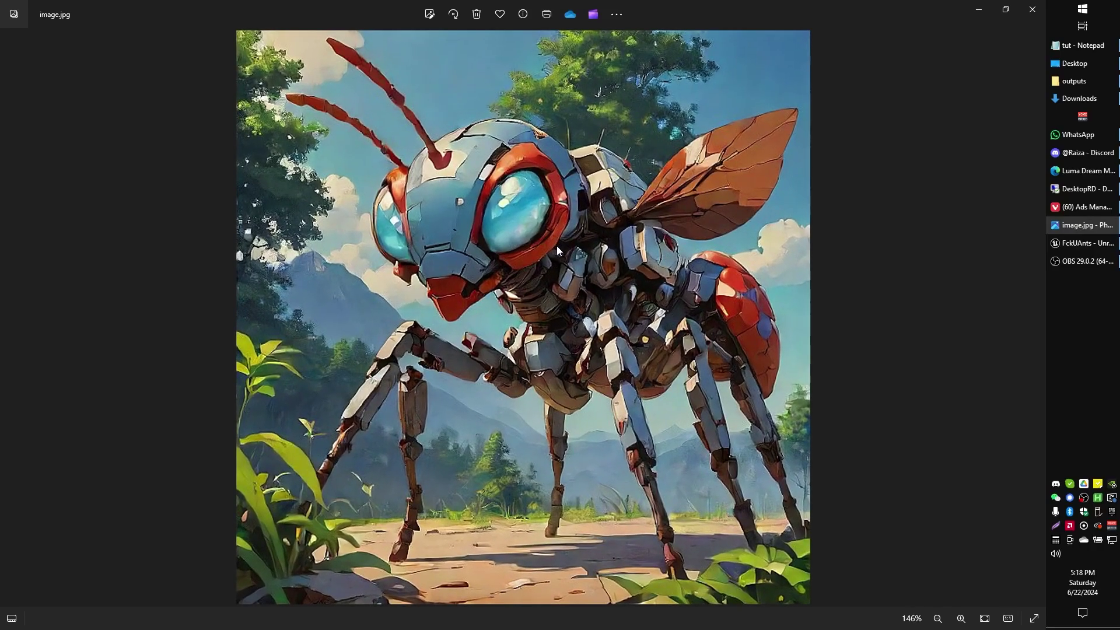
scroll(557, 246, up, 1)
scroll(589, 239, down, 3)
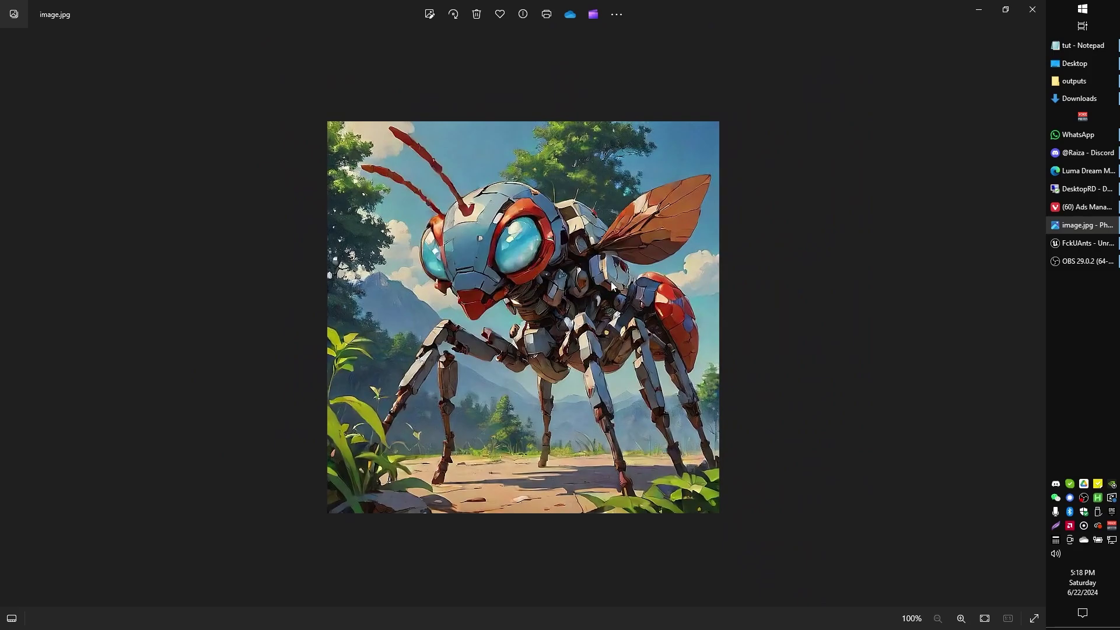
scroll(631, 293, up, 2)
scroll(628, 287, down, 2)
scroll(584, 300, up, 2)
scroll(600, 290, down, 2)
scroll(555, 288, up, 1)
scroll(556, 289, up, 1)
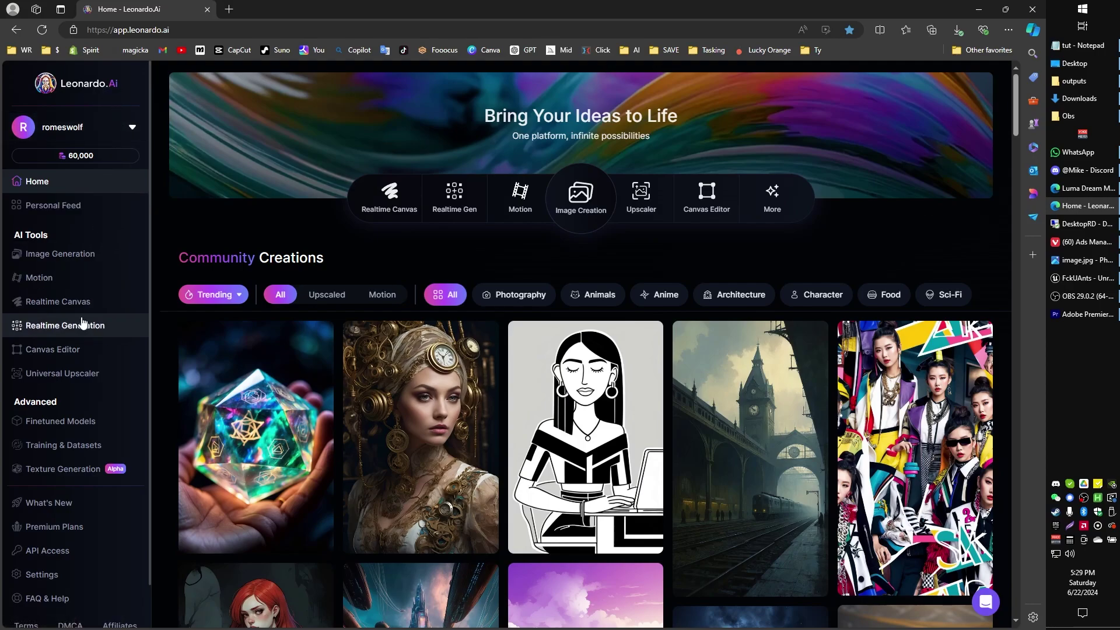
Open Leonardo.Ai's Realtime Generation tool and set the Kids Illustration element to 0.6.
click(56, 330)
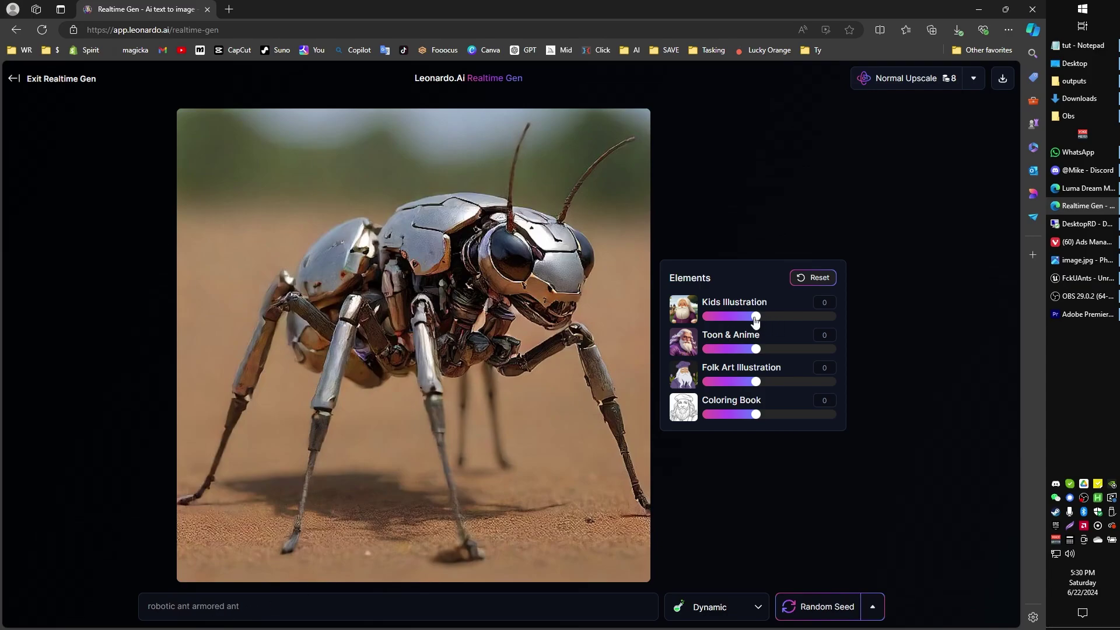
drag(755, 320, 789, 328)
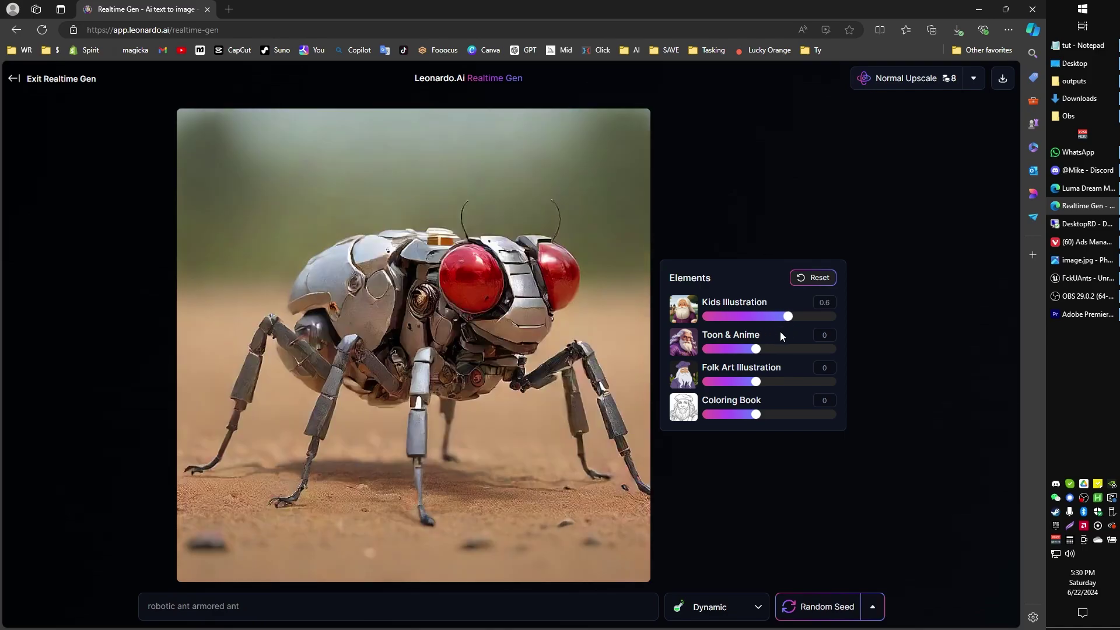
Shorten the image prompt to "robotic ant" by removing "armored" and the repeated "ant".
double_click(218, 610)
key(BackSpace)
click(703, 500)
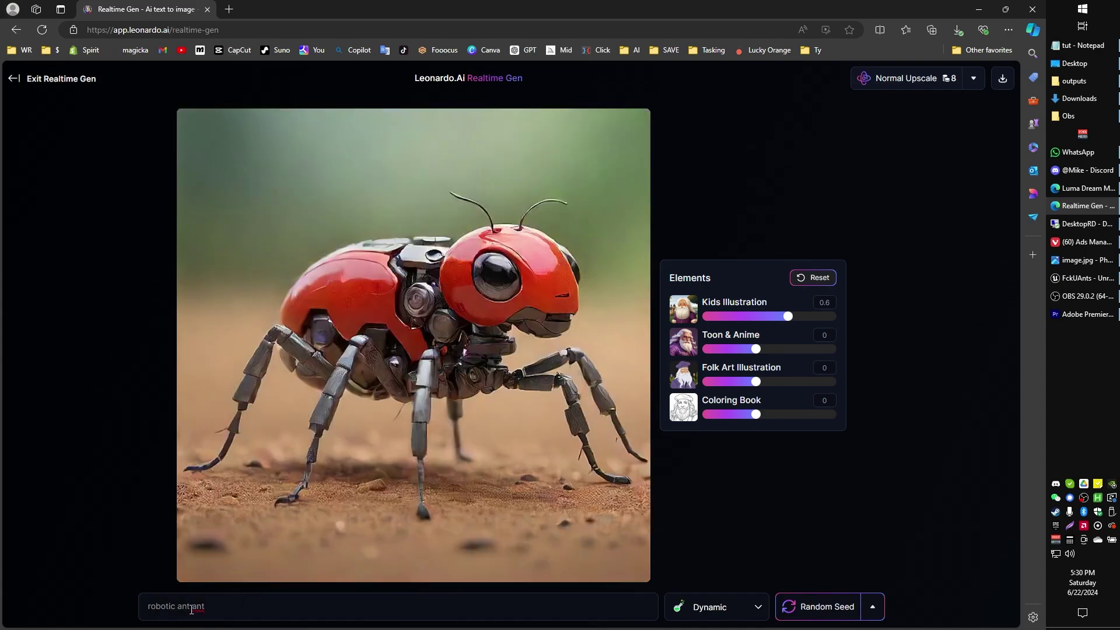
drag(195, 610, 236, 601)
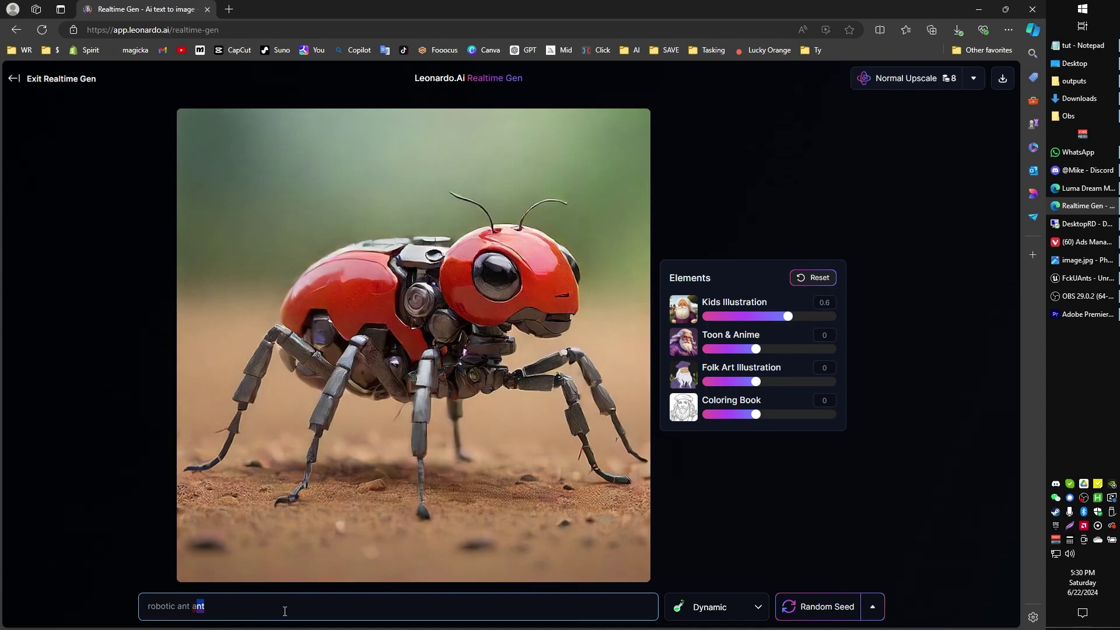
key(BackSpace)
key(BackSpace)
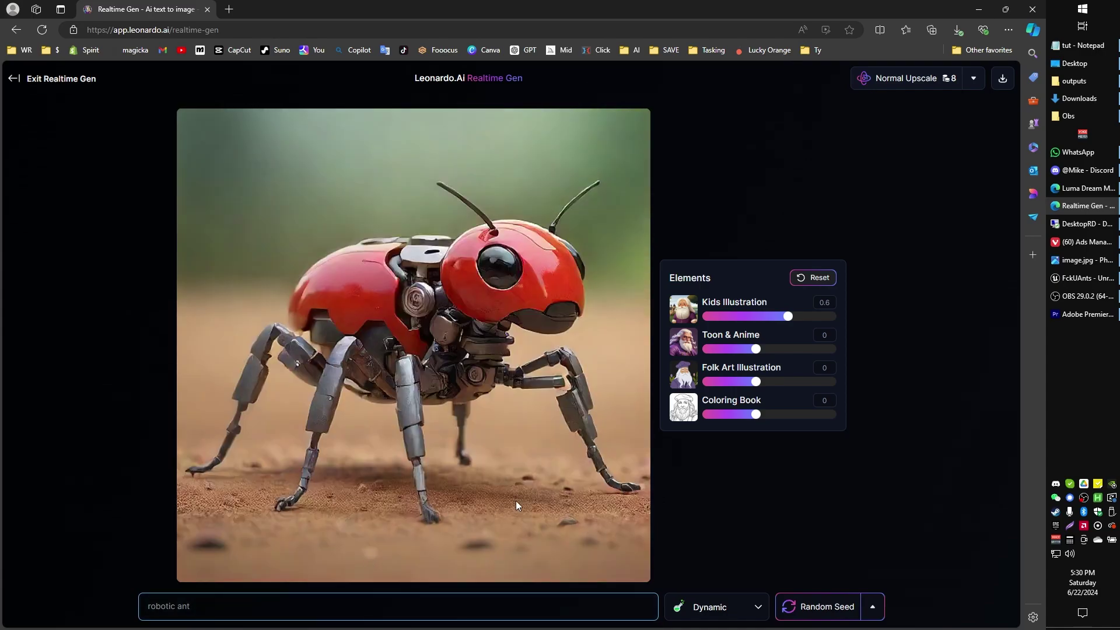
Extend the prompt to "robotic ant blue" and regenerate the image with a random seed.
click(807, 511)
click(198, 610)
text(blue)
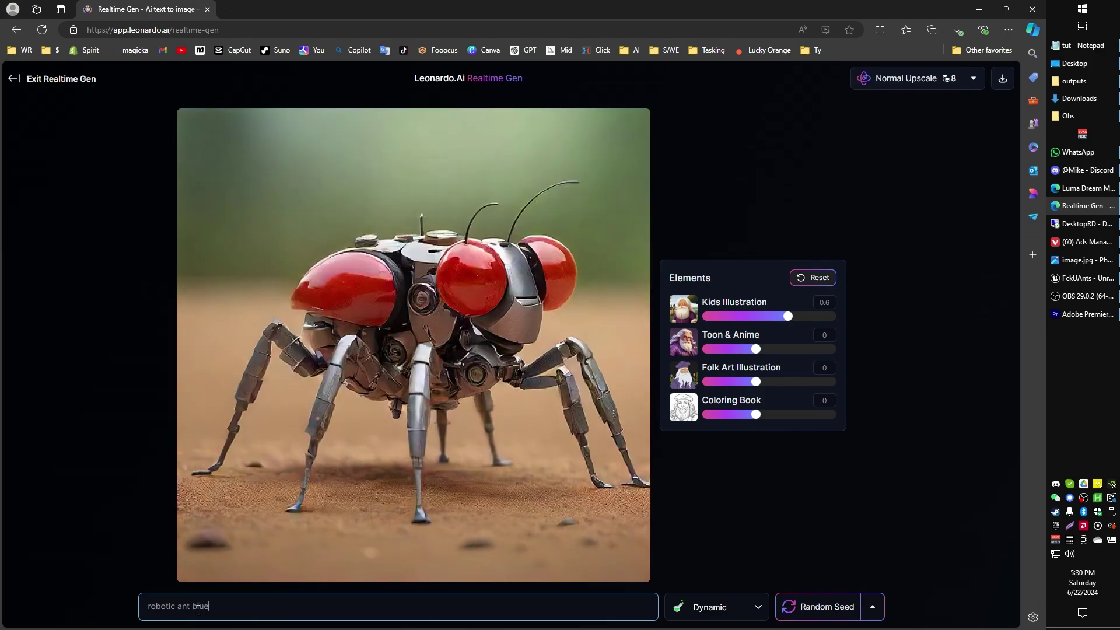
click(845, 605)
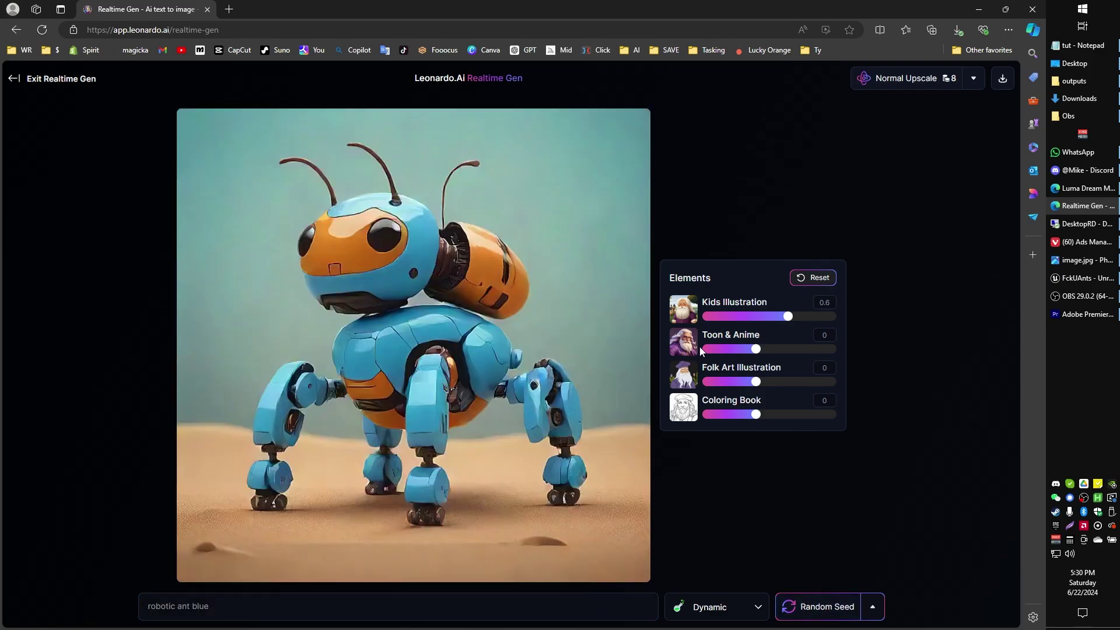
Set the element strengths to -0.7 for Kids Illustration, 0.5 for Toon & Anime and 1 for Folk Art Illustration.
drag(792, 318, 718, 318)
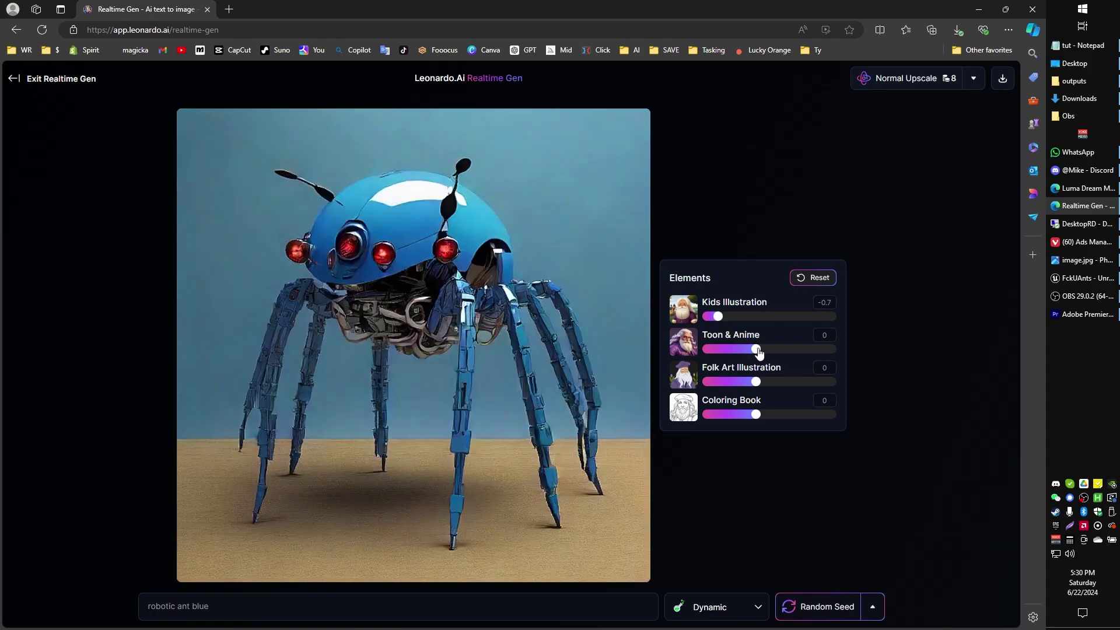
drag(757, 350, 785, 350)
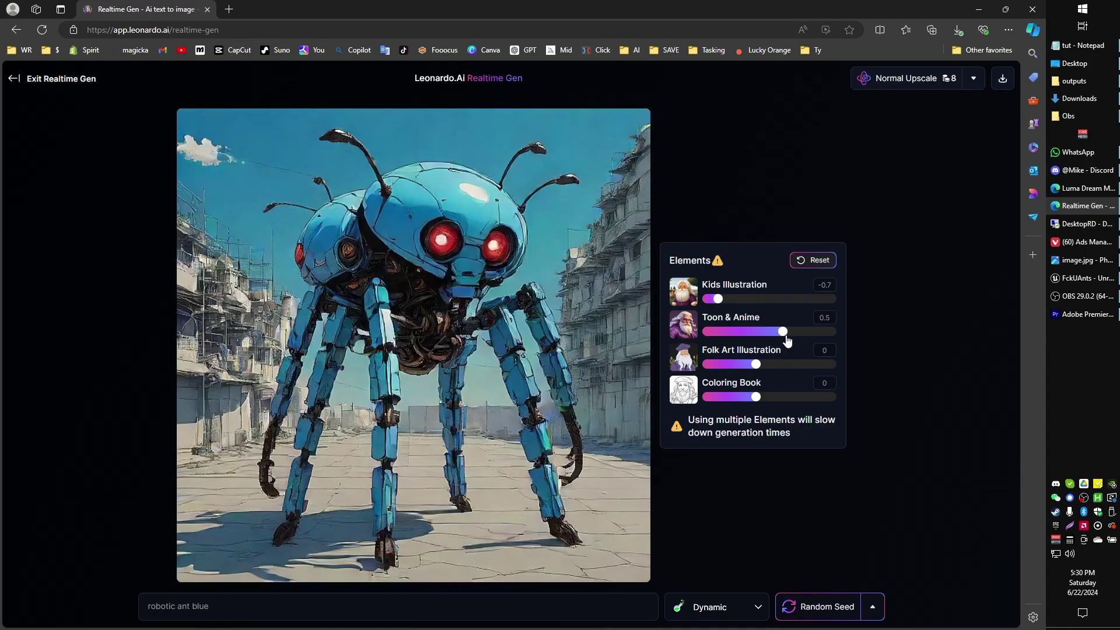
drag(758, 365, 785, 365)
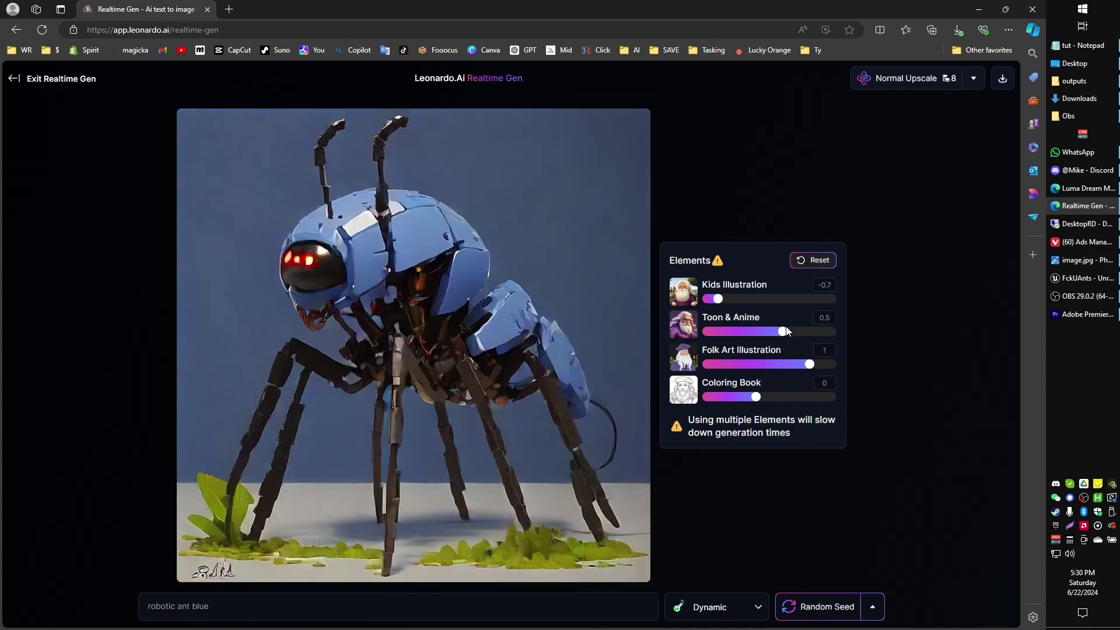
Adjust the element strengths to -0.3 for Kids Illustration, 0.1 for Toon & Anime and 0.9 for Folk Art Illustration.
drag(783, 332, 740, 300)
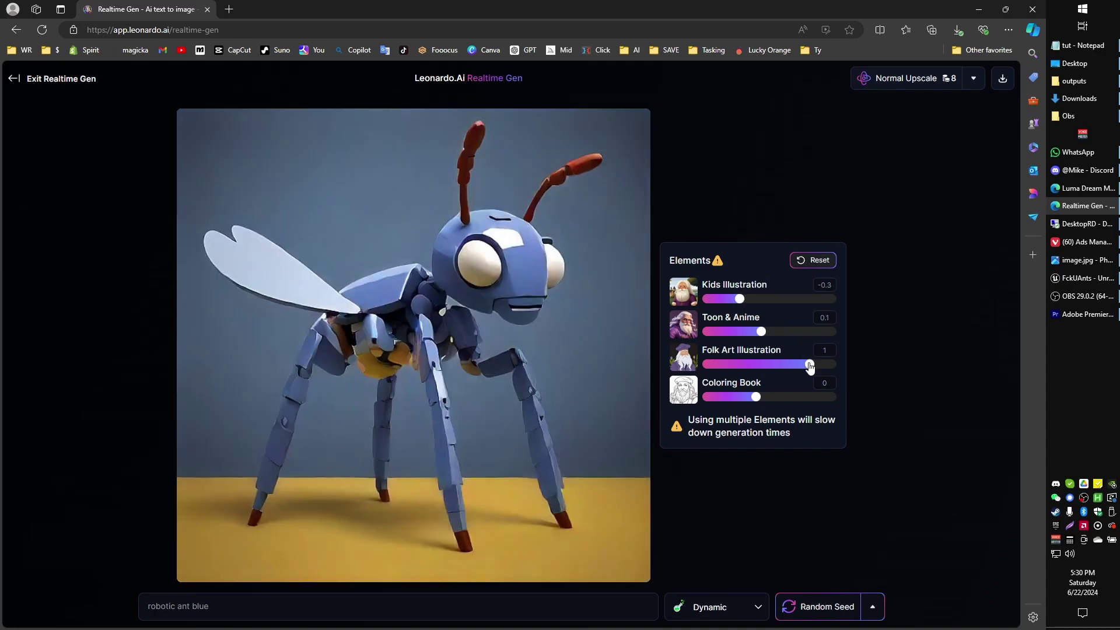
drag(810, 365, 815, 365)
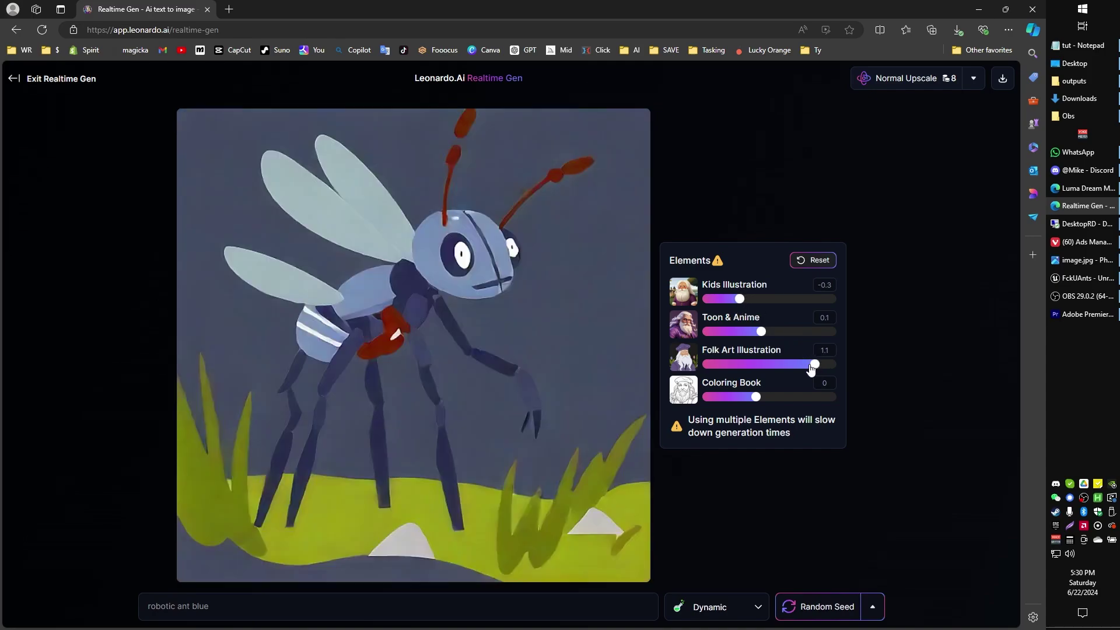
drag(815, 366, 804, 365)
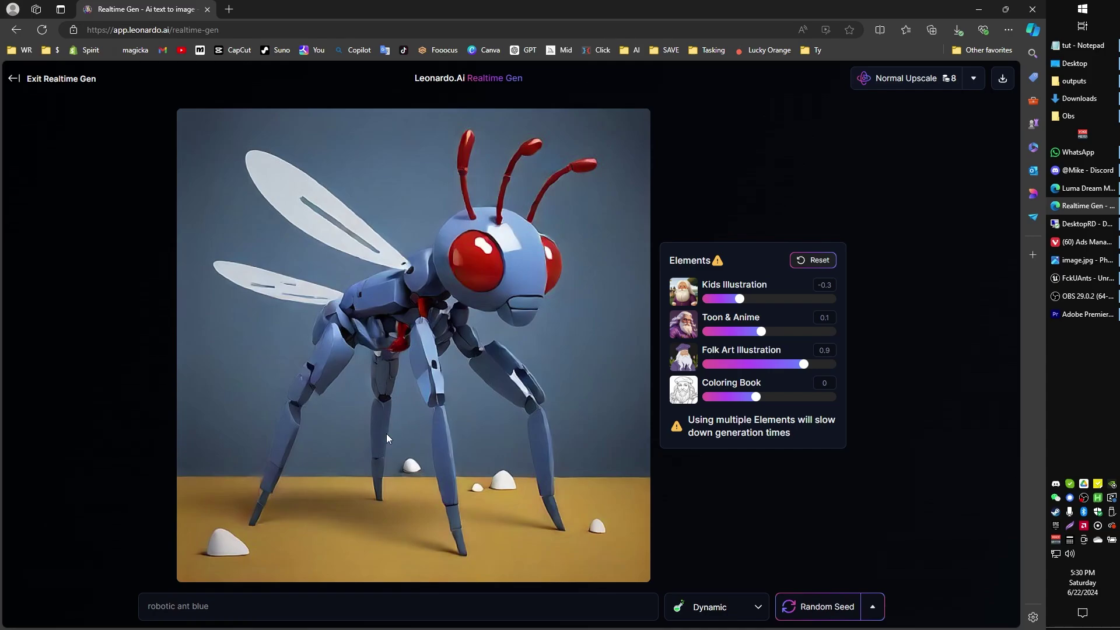
Check the image's seed value and append "armored" to the prompt after "robotic ant blue".
click(225, 608)
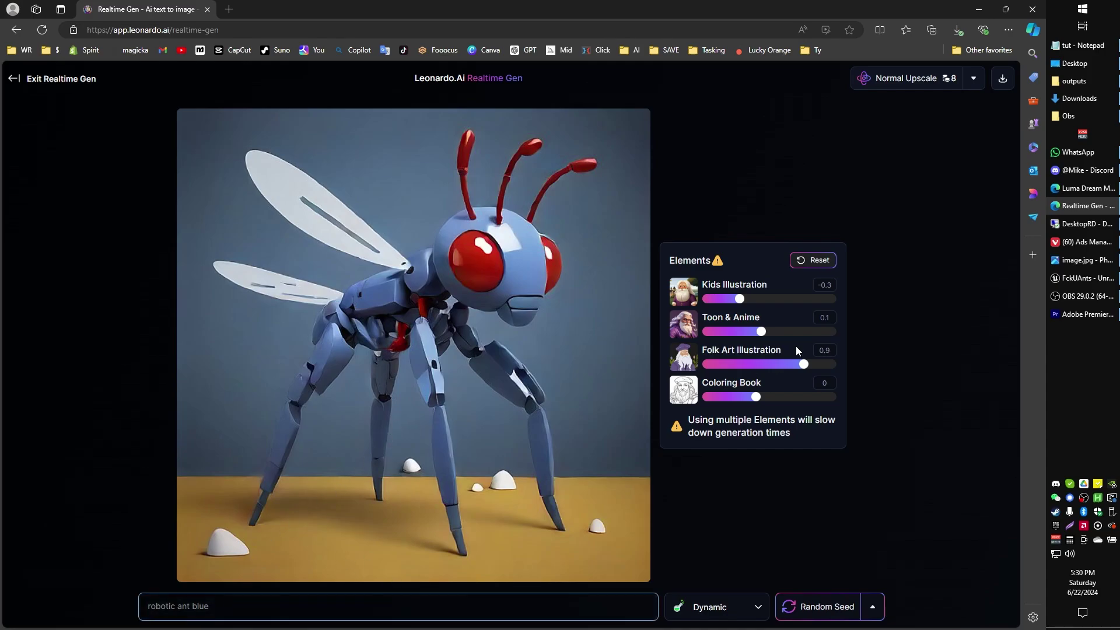
click(873, 607)
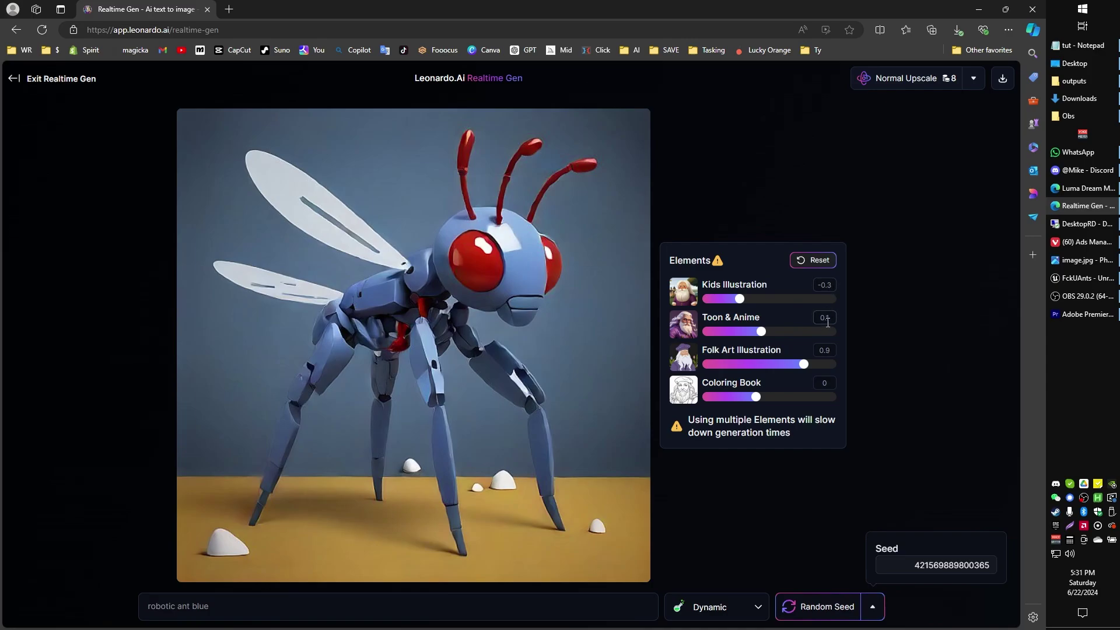
double_click(231, 616)
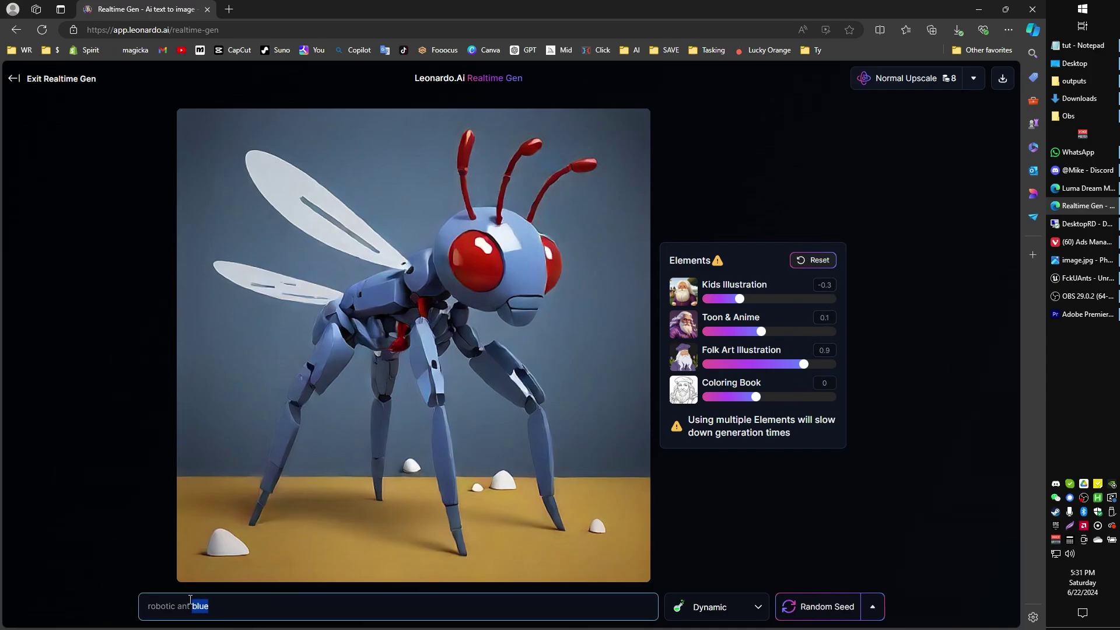
key(Right)
text(armored)
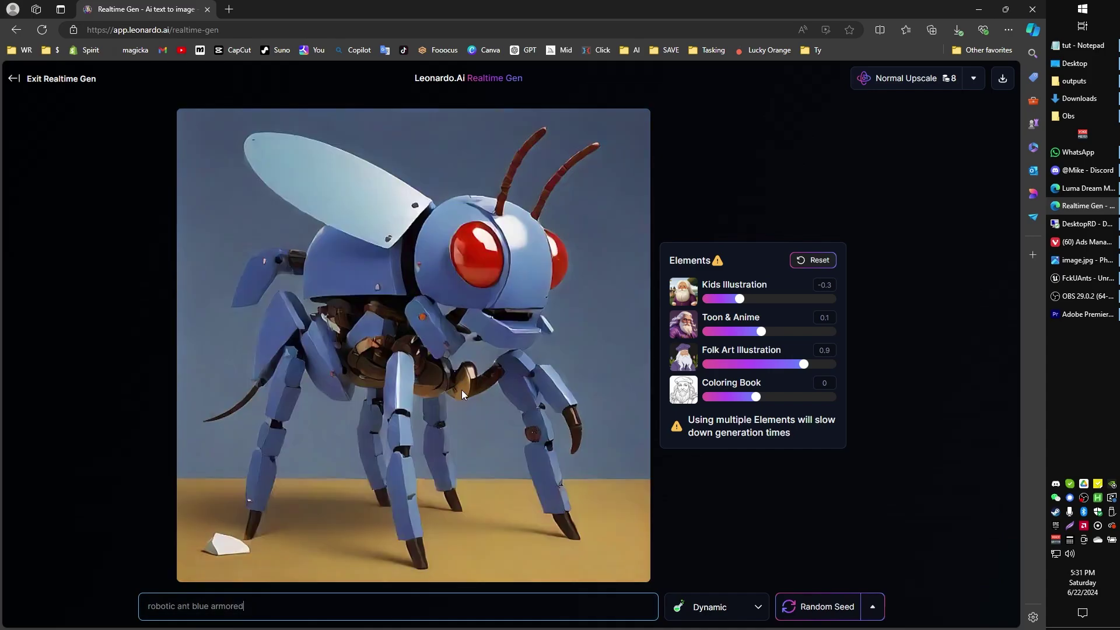
Replace "blue" with "red" in the prompt and remove the extra space before "armored".
double_click(201, 607)
text(red)
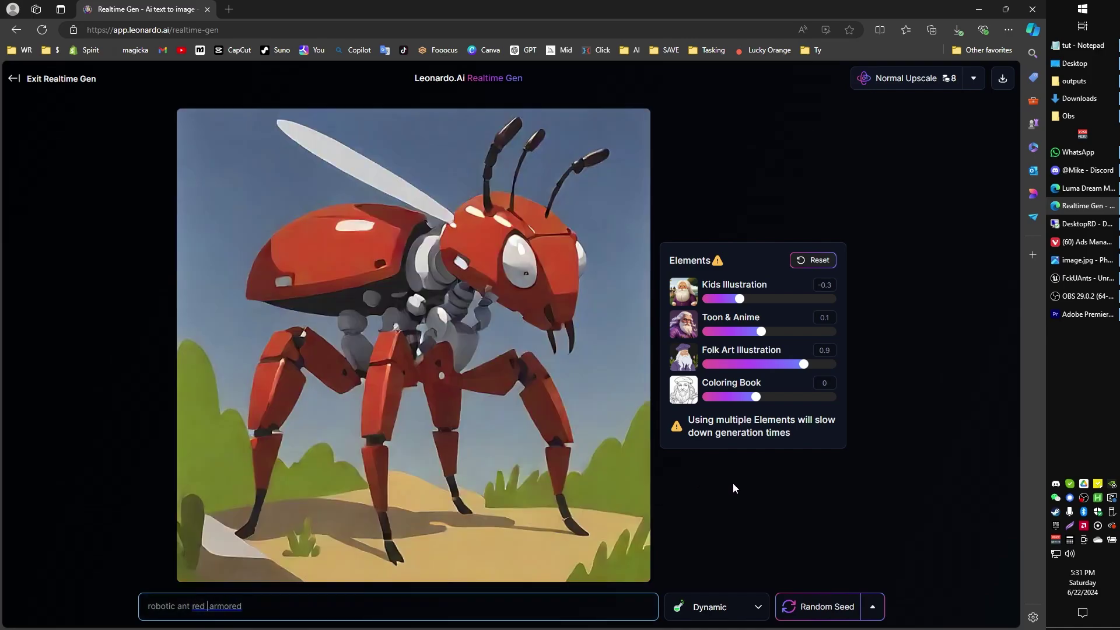
click(762, 488)
click(209, 611)
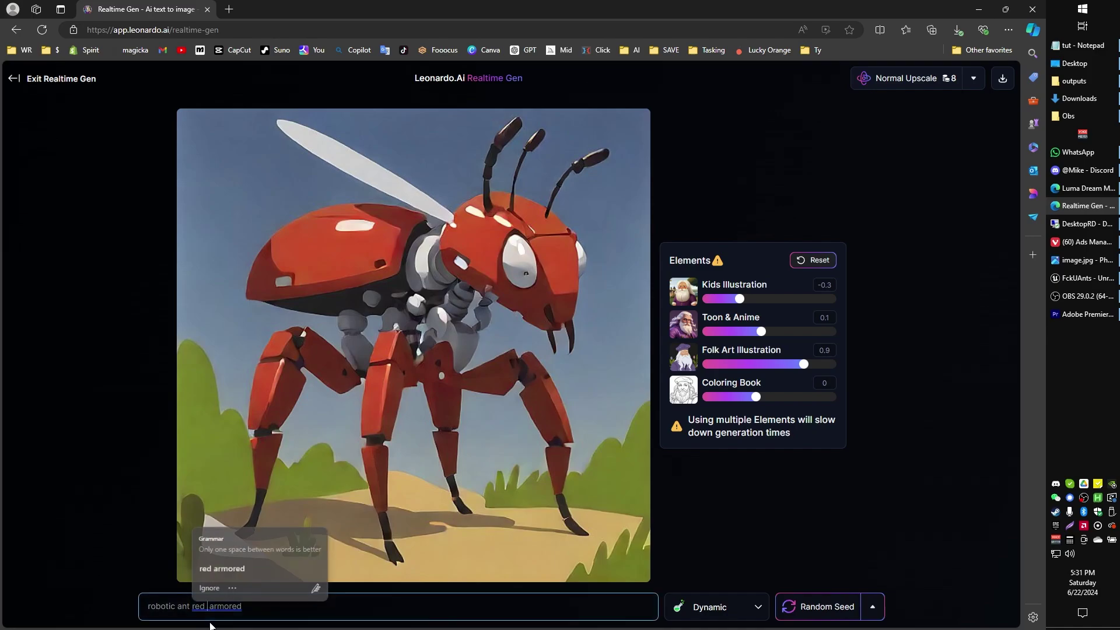
key(BackSpace)
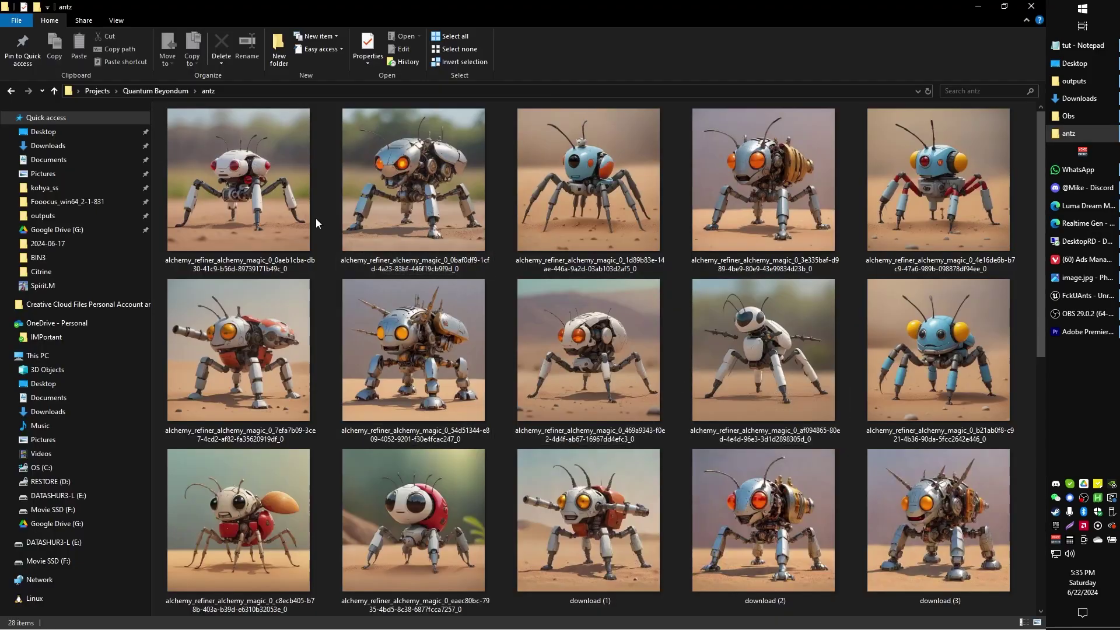
Open the first robotic ant image in the antz folder in the photo viewer.
click(264, 185)
double_click(264, 185)
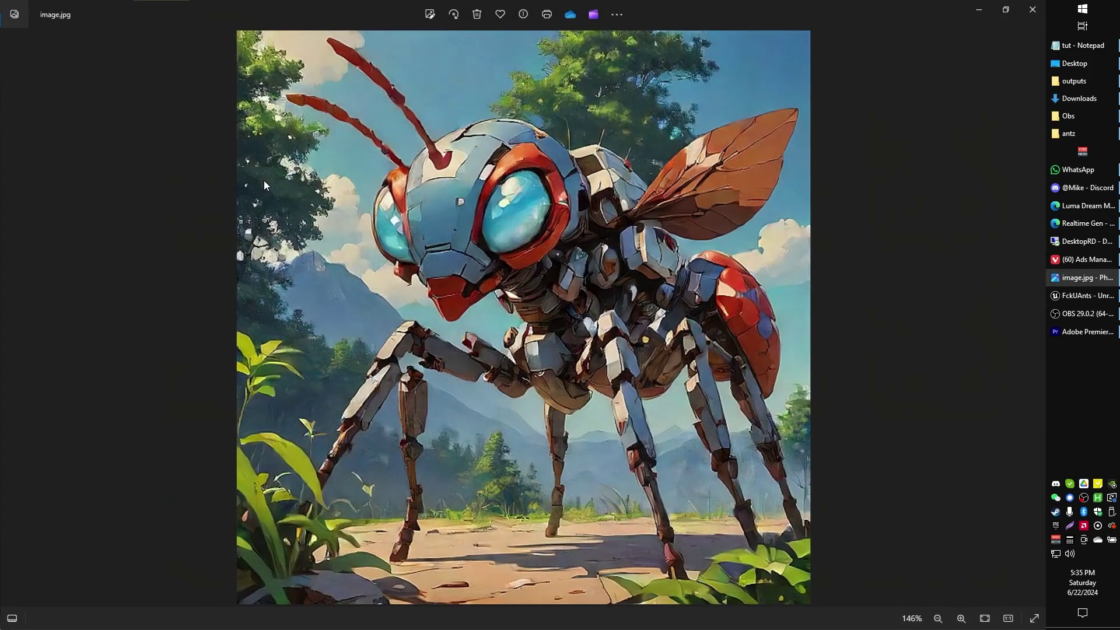
click(552, 11)
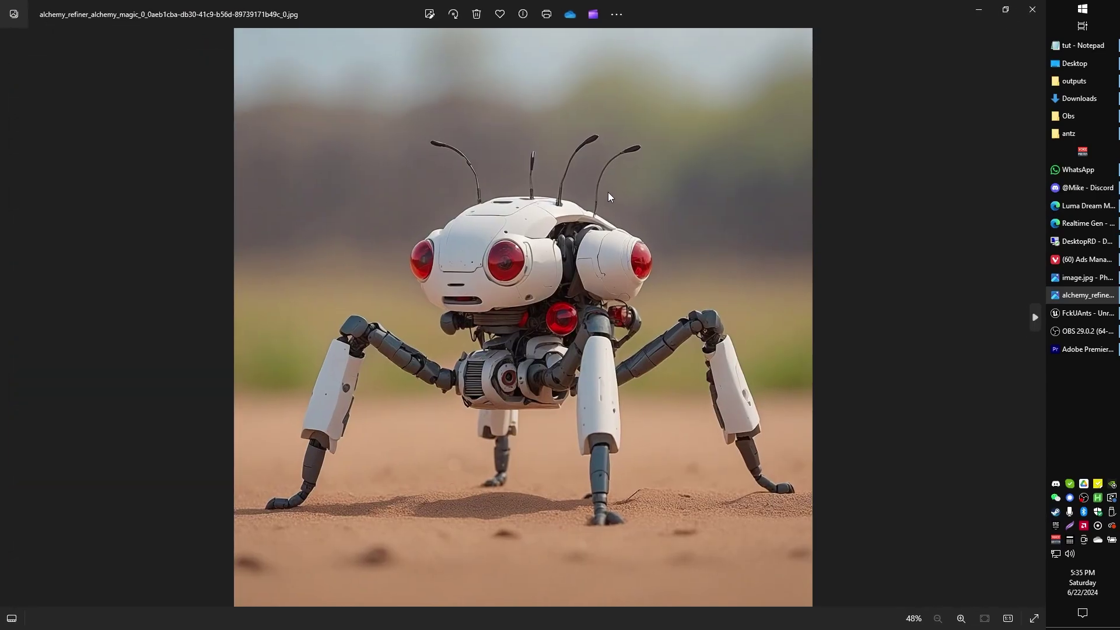
Browse through the generated robotic ant images in the antz folder, ending on download (14).jpg.
key(Right)
key(Right)
key(Right)
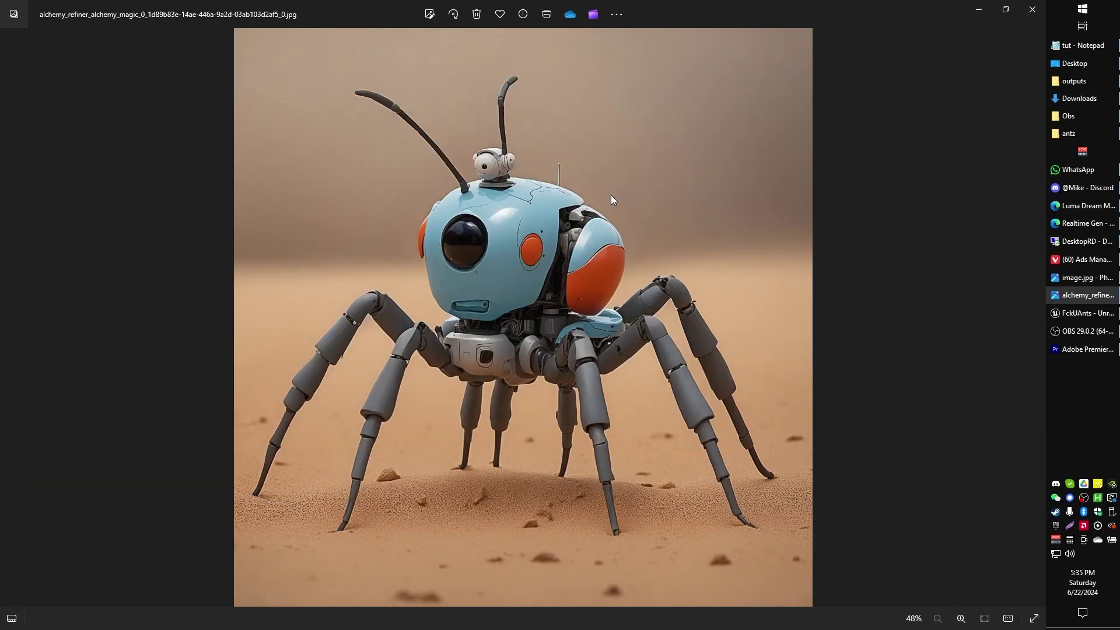
key(Right)
key(Right)
key(Right)
key(Right)
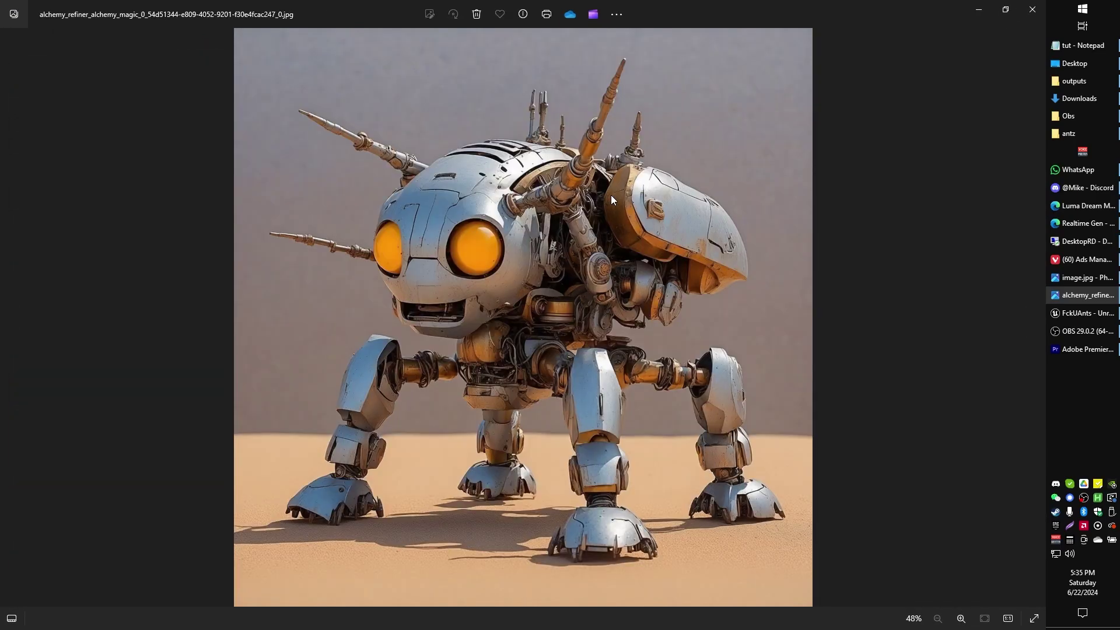
key(Right)
key(Right)
key(Right)
key(Right)
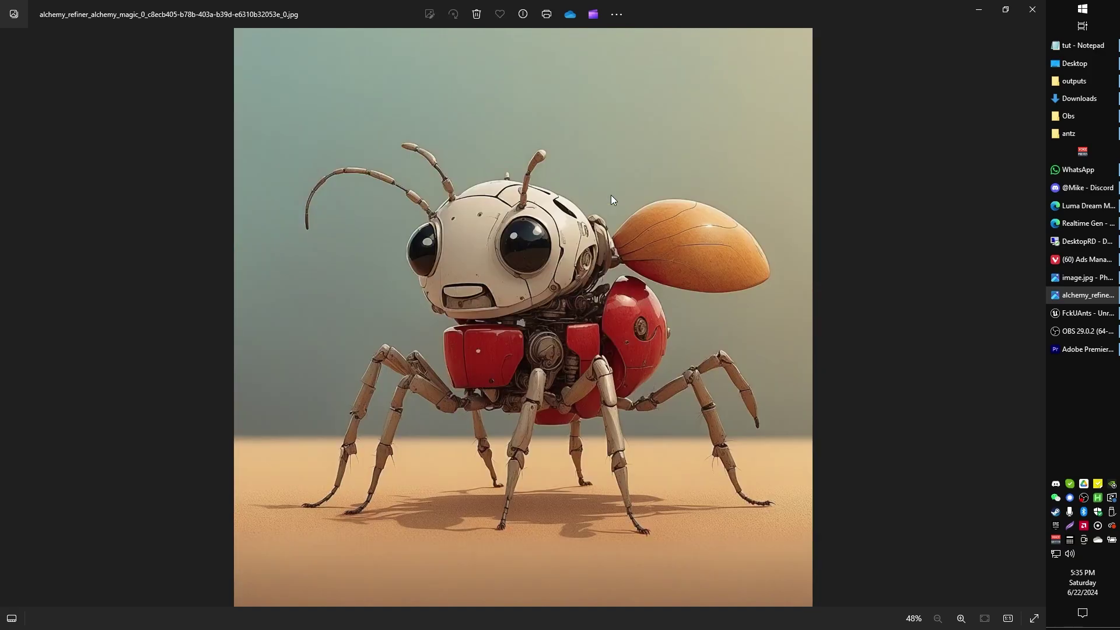
key(Right)
key(Right)
key(Right)
key(Right)
key(Right)
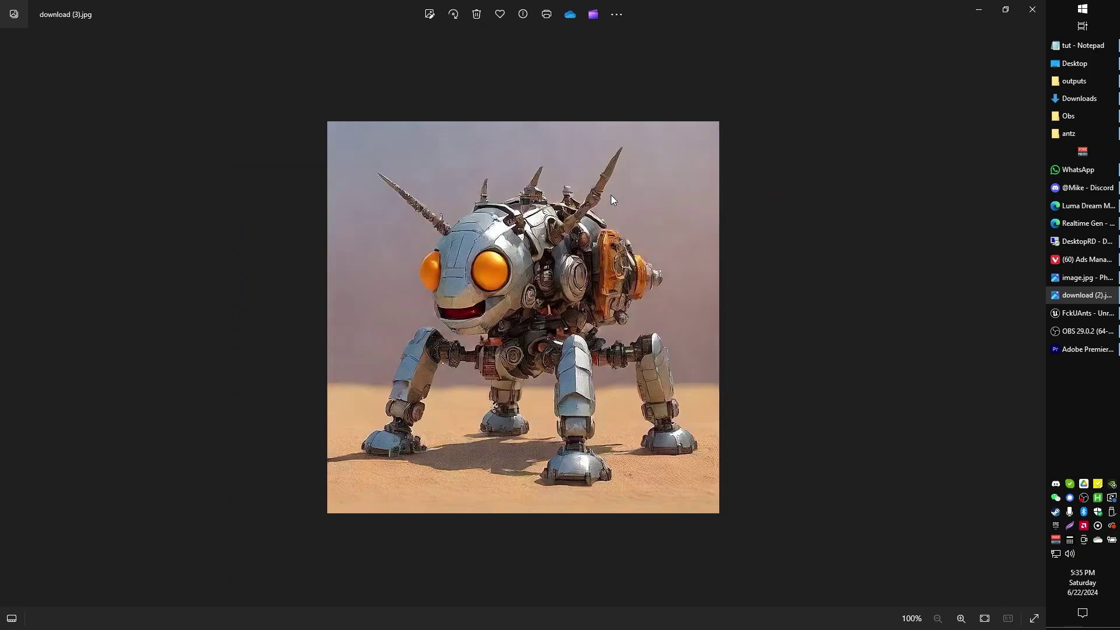
key(Right)
key(Right)
key(Right)
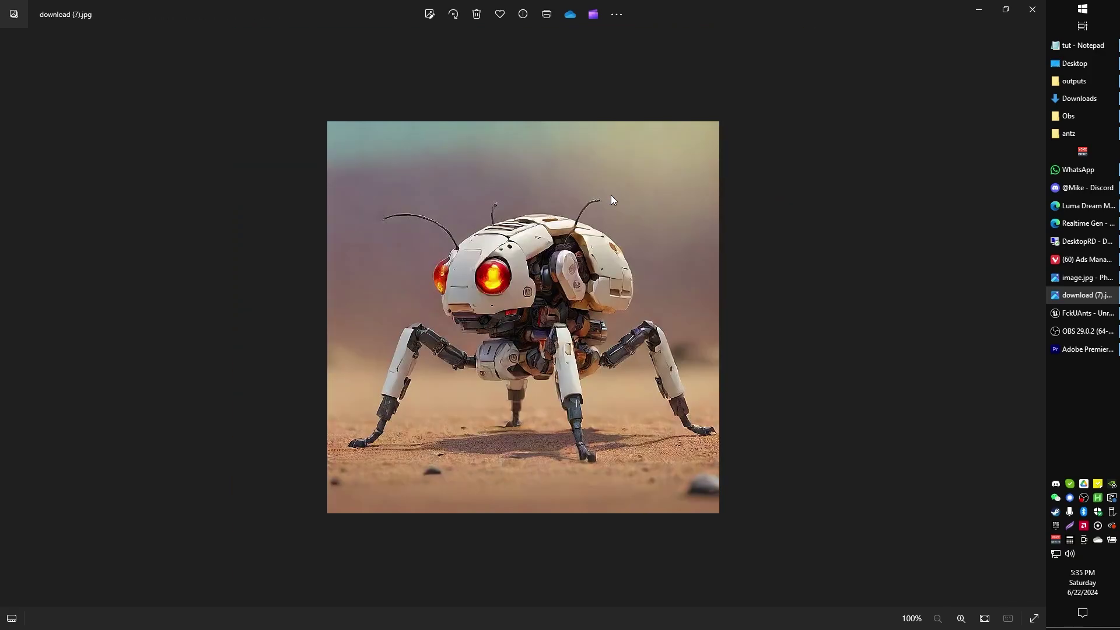
key(Left)
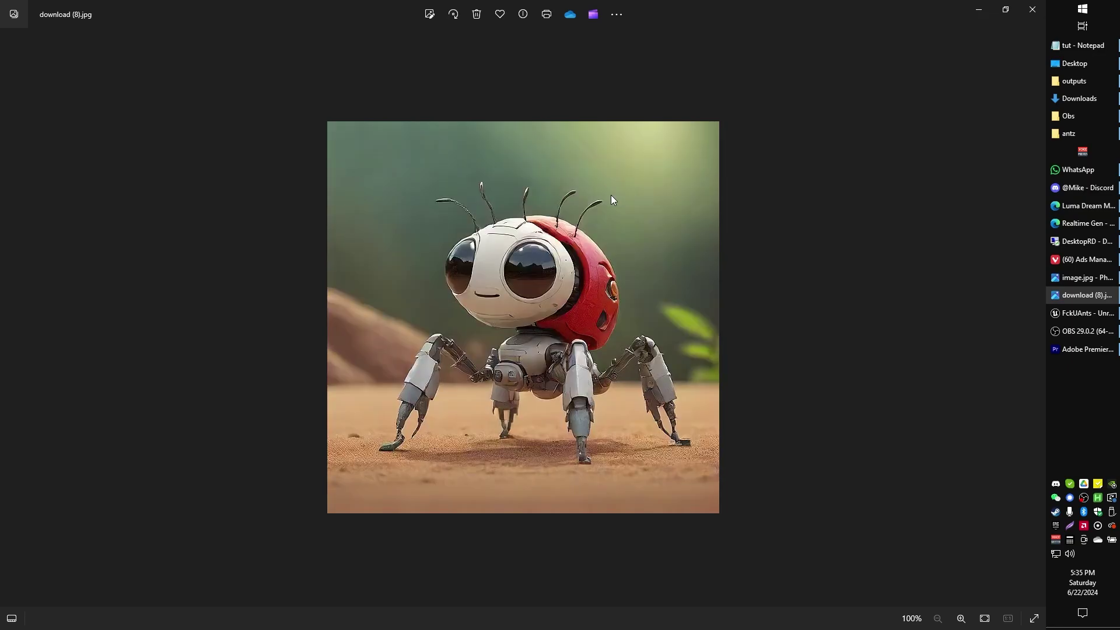
key(Right)
key(Right)
key(Right)
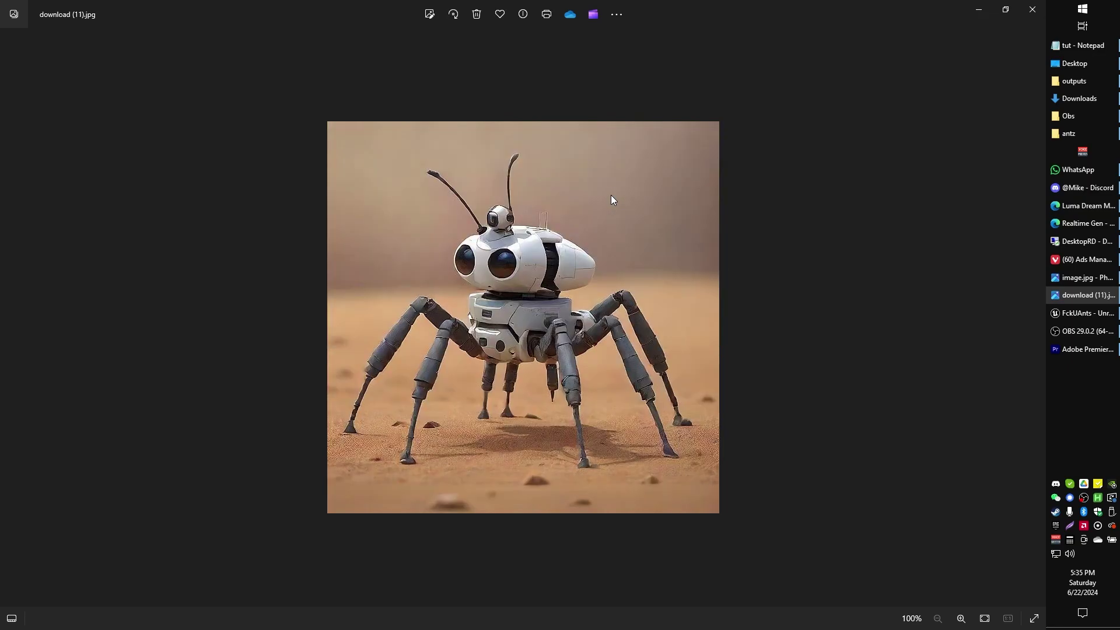
key(Right)
key(Right)
key(Right)
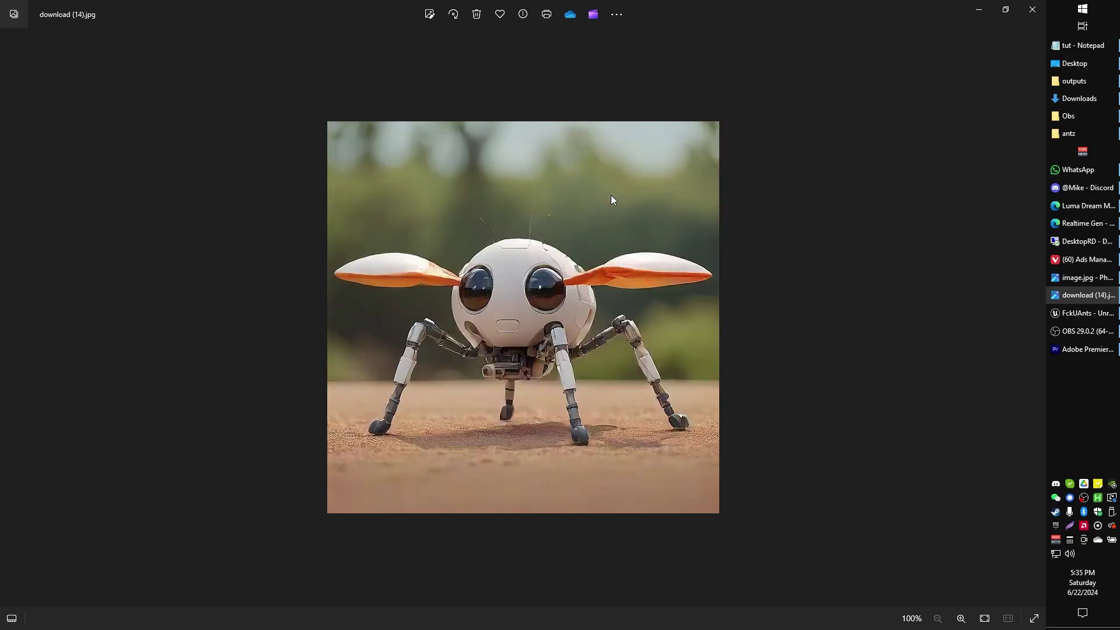
key(Right)
key(Right)
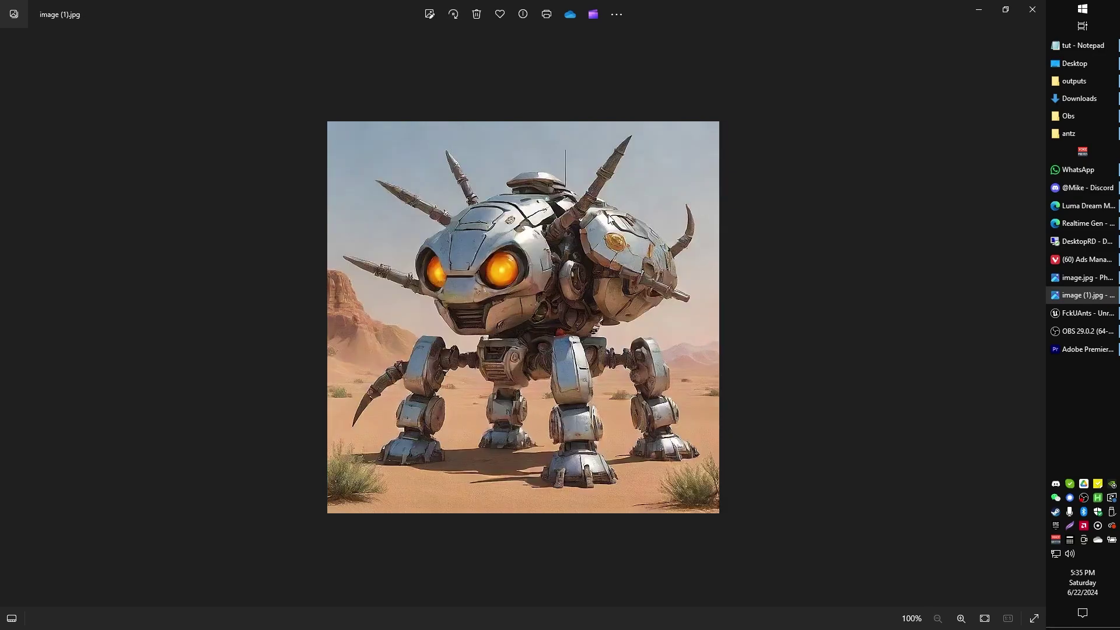
key(Right)
Add the copied black-and-white robotic ant image as the Rodin input in HyperHuman and generate a 3D model from it.
key(Right)
key(Right)
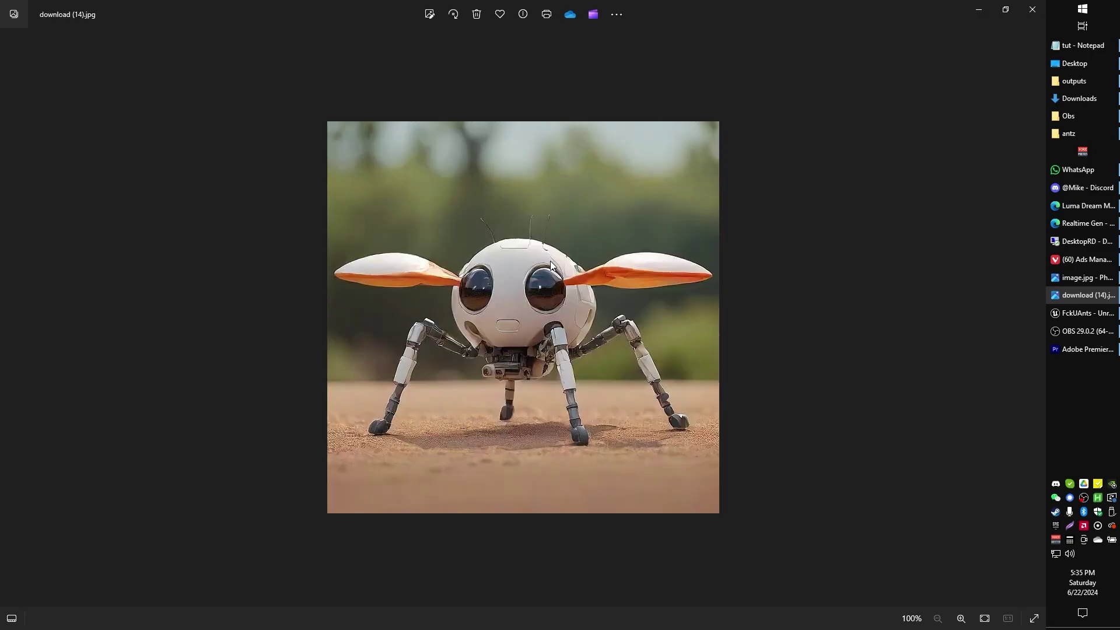
key(Right)
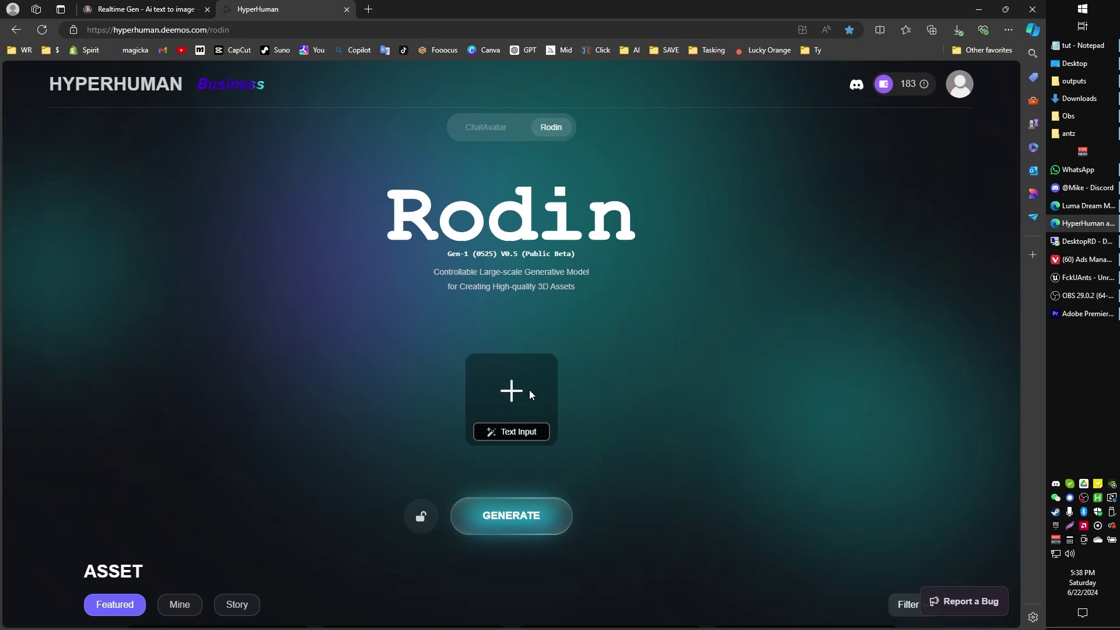
key(ctrl+v)
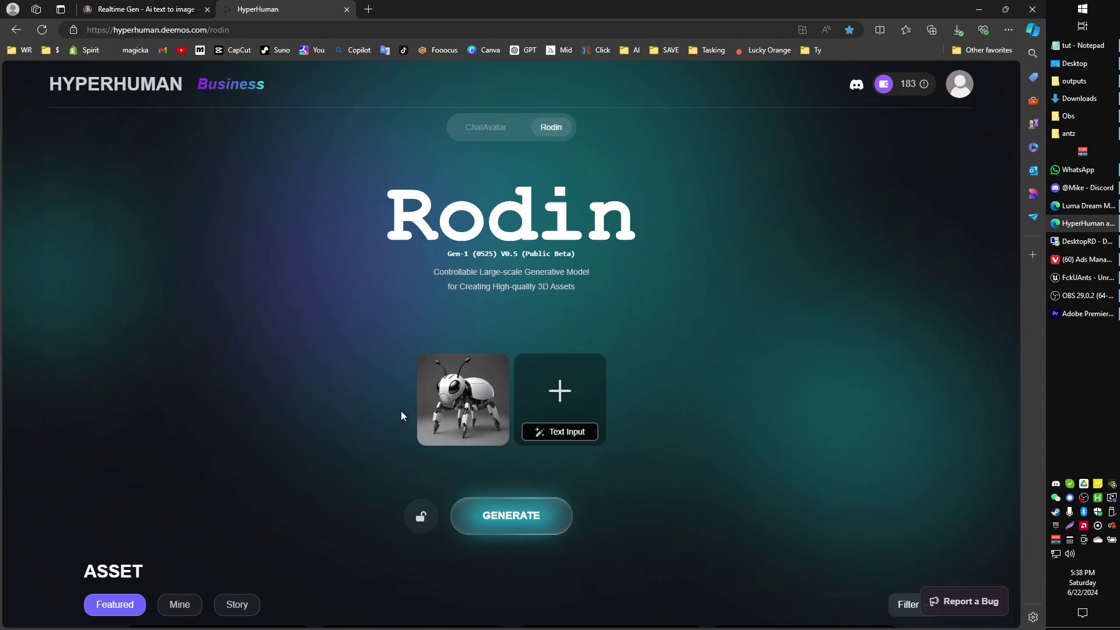
click(511, 516)
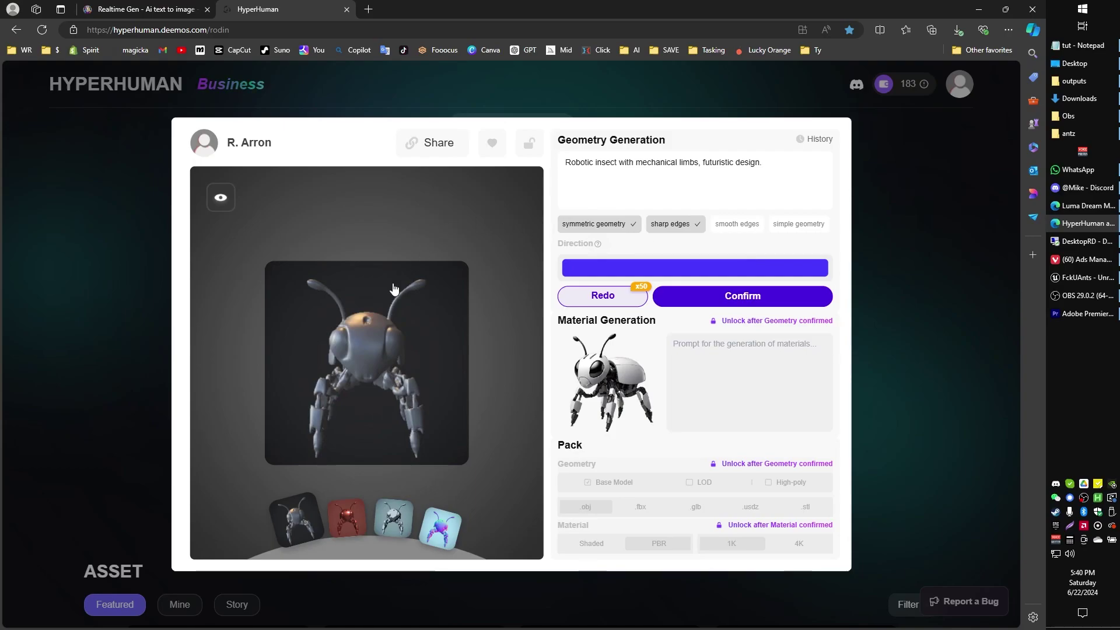
Inspect the generated geometry preview from several angles and review the geometry tags below the prompt.
drag(335, 349, 369, 361)
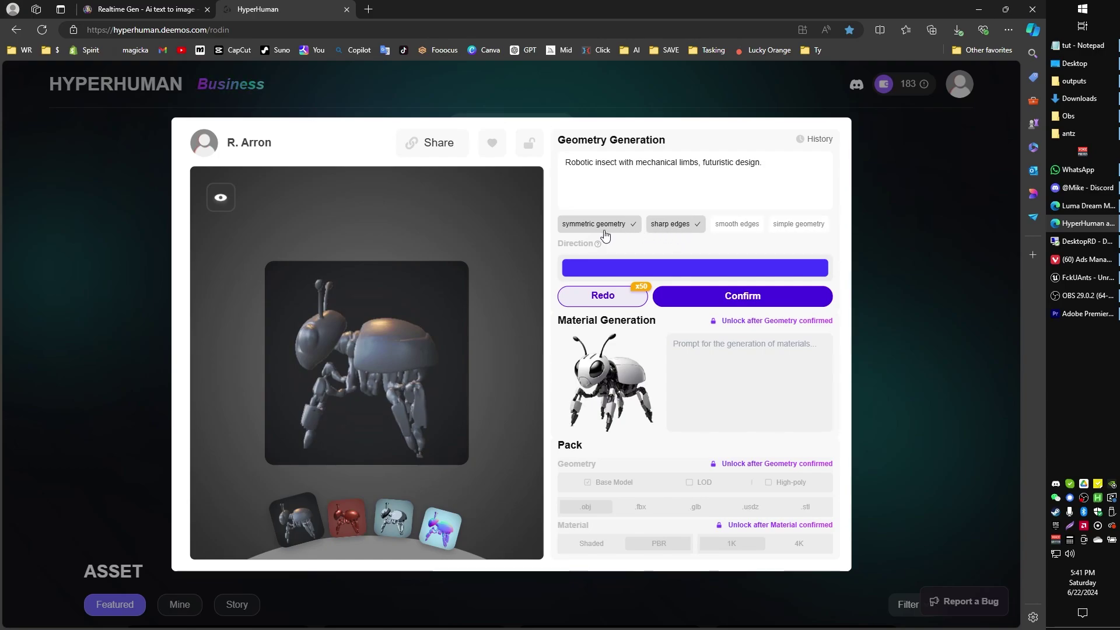
scroll(786, 228, down, 3)
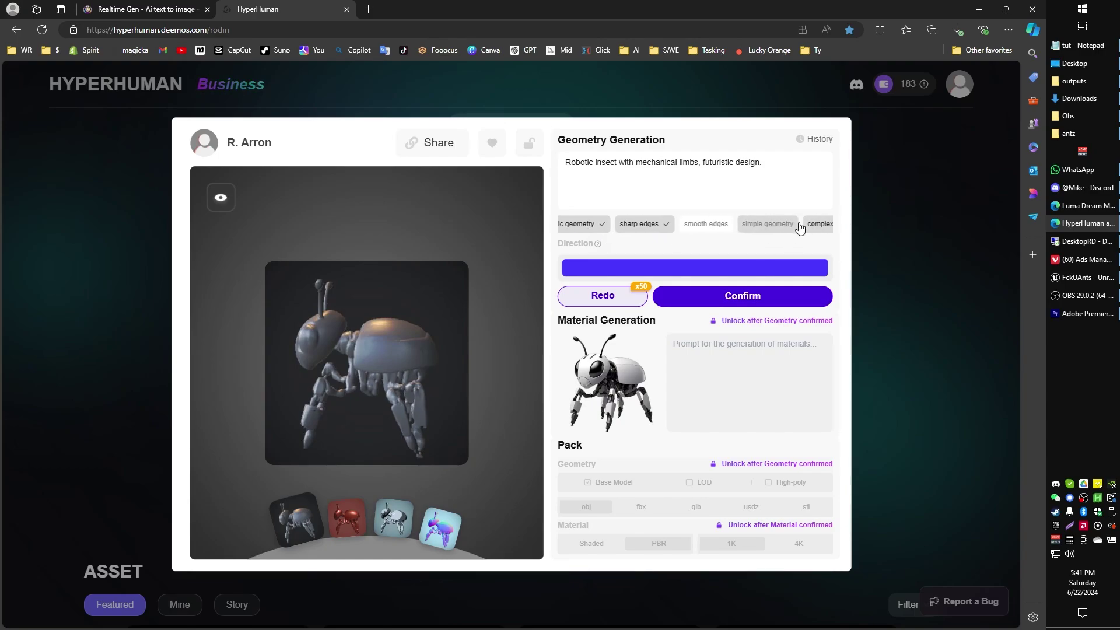
scroll(800, 238, right, 2)
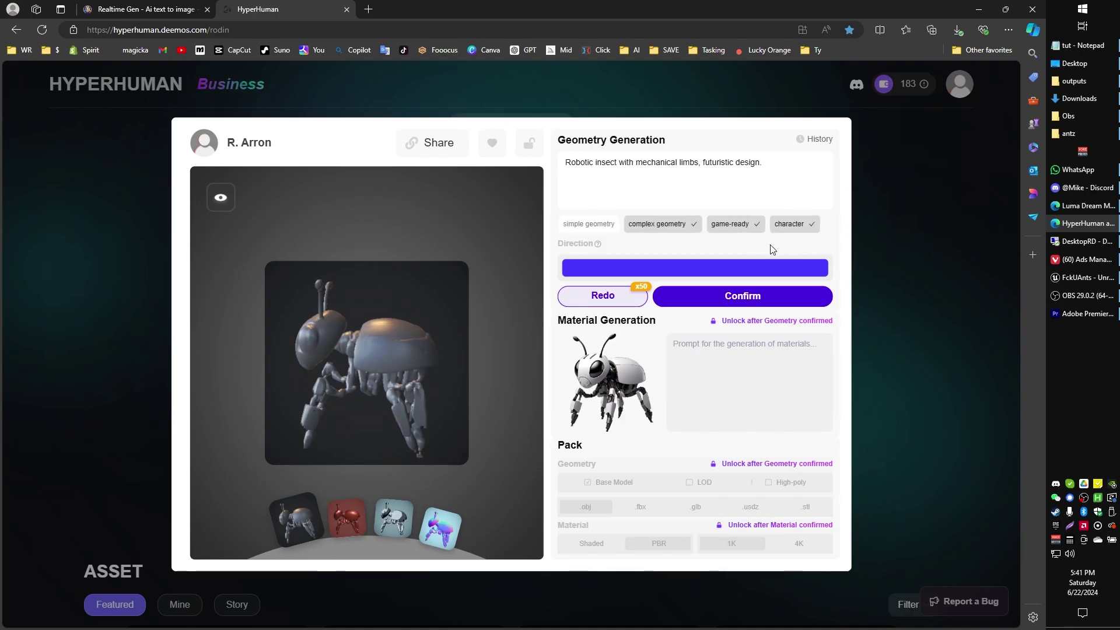
scroll(694, 237, left, 5)
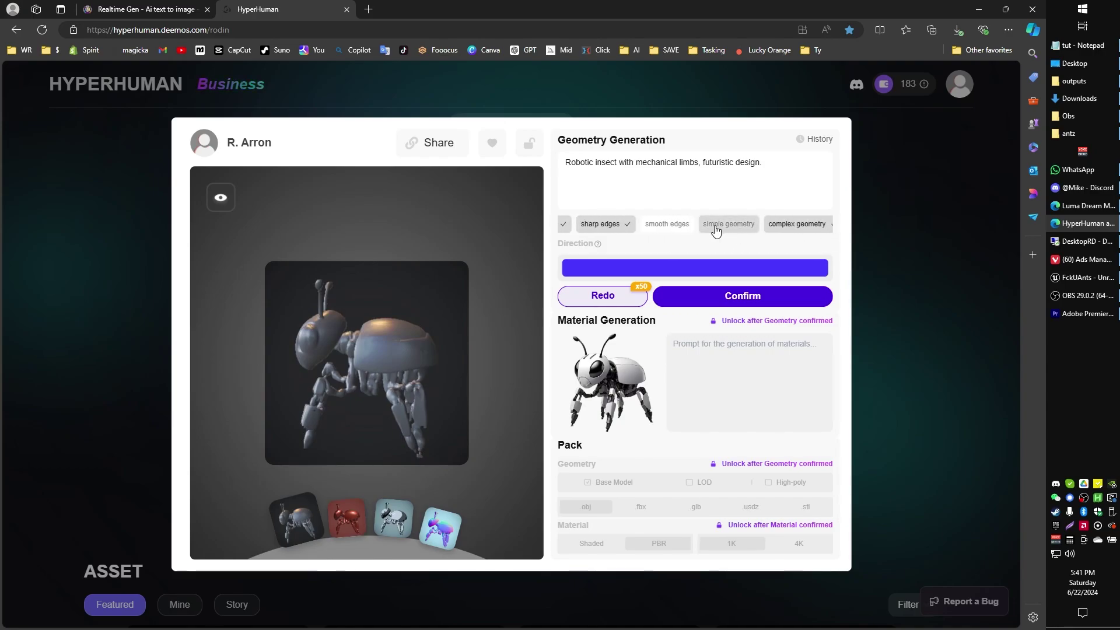
scroll(677, 231, left, 2)
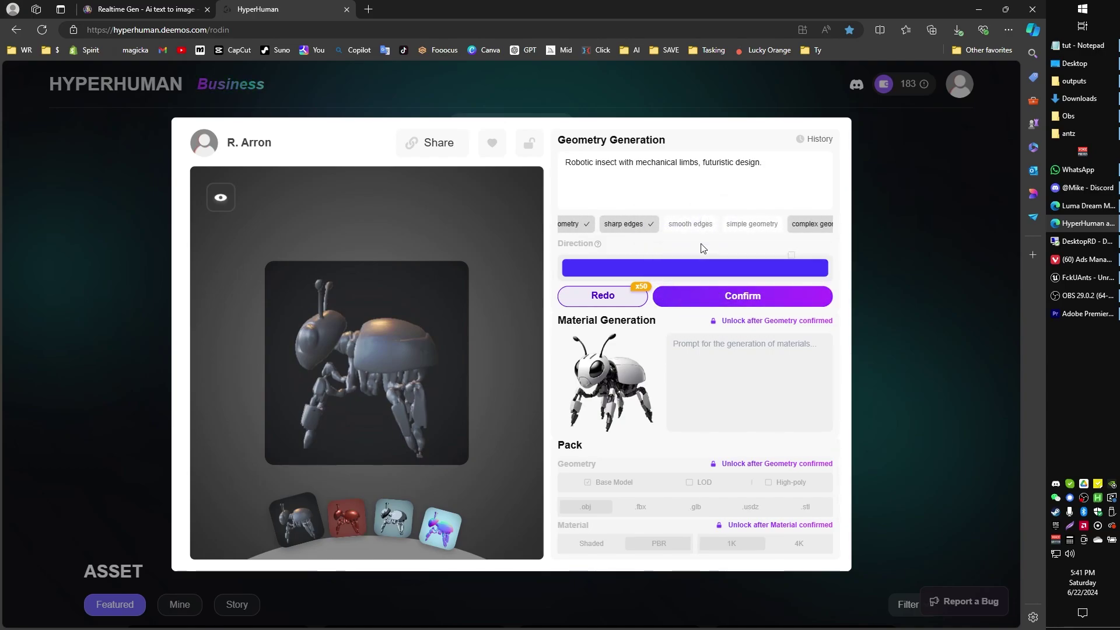
drag(440, 375, 430, 378)
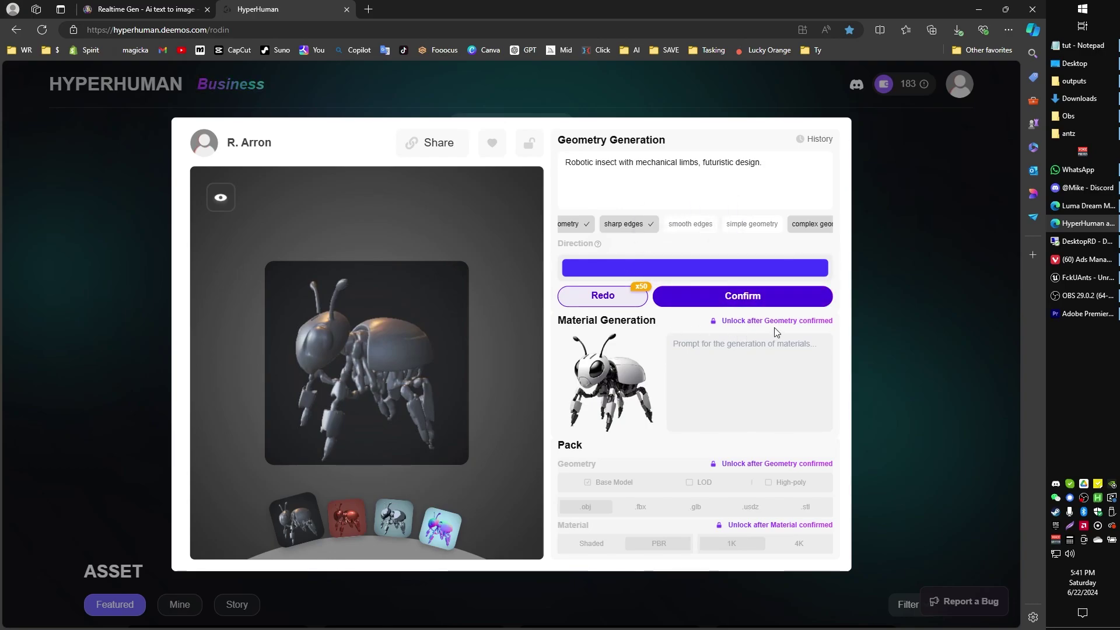
Enable Hyper processing with 10000 polygons and confirm the robotic insect's geometry.
mouse_move(769, 296)
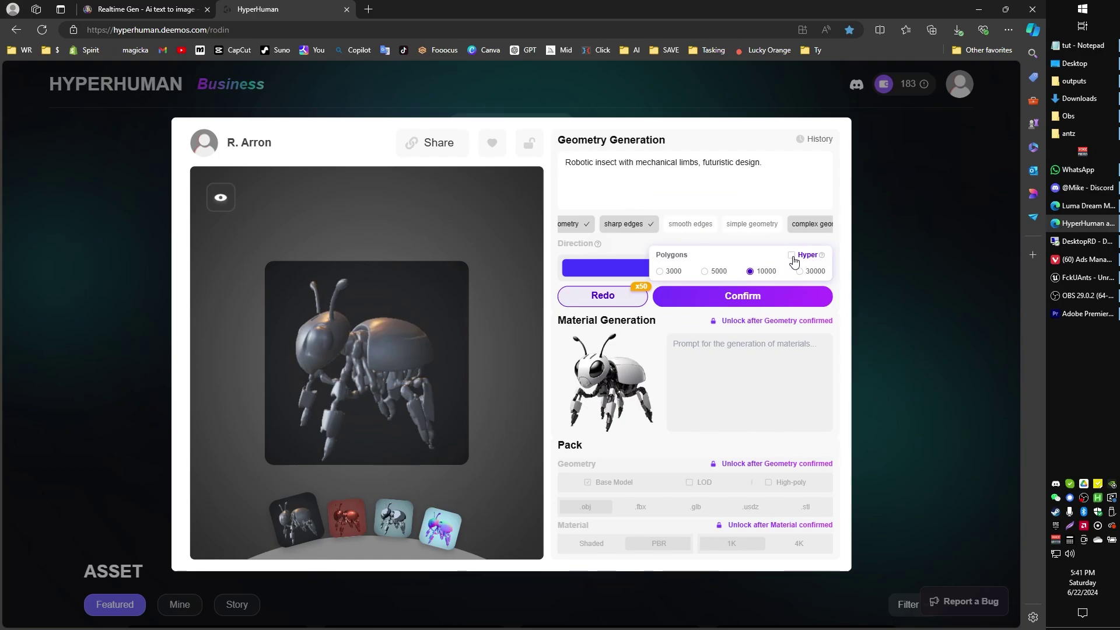
mouse_move(825, 258)
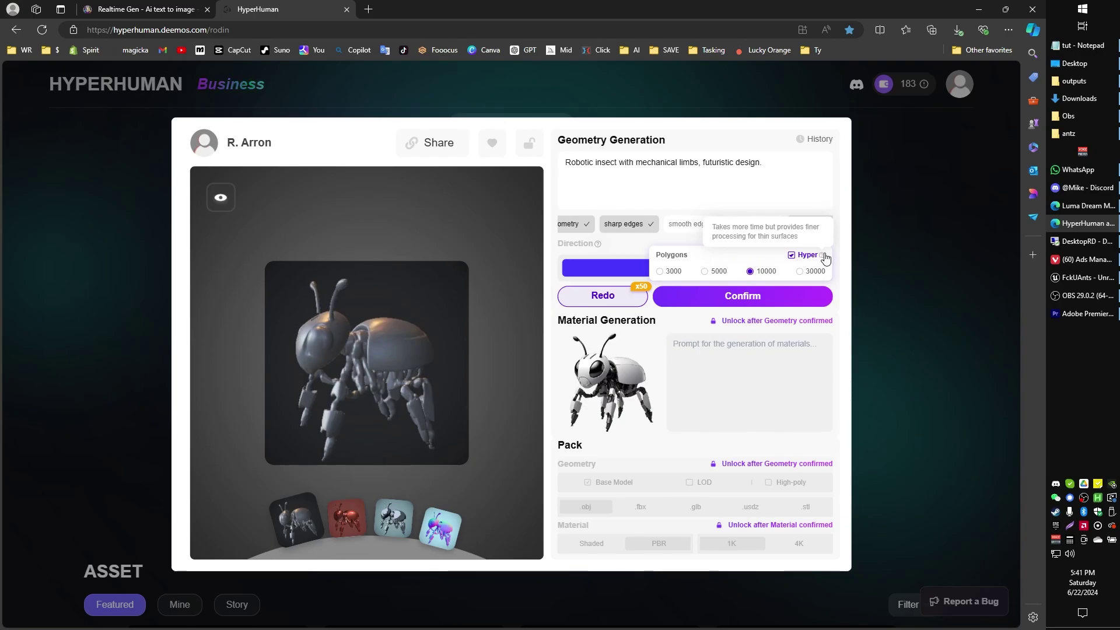
drag(384, 347, 623, 295)
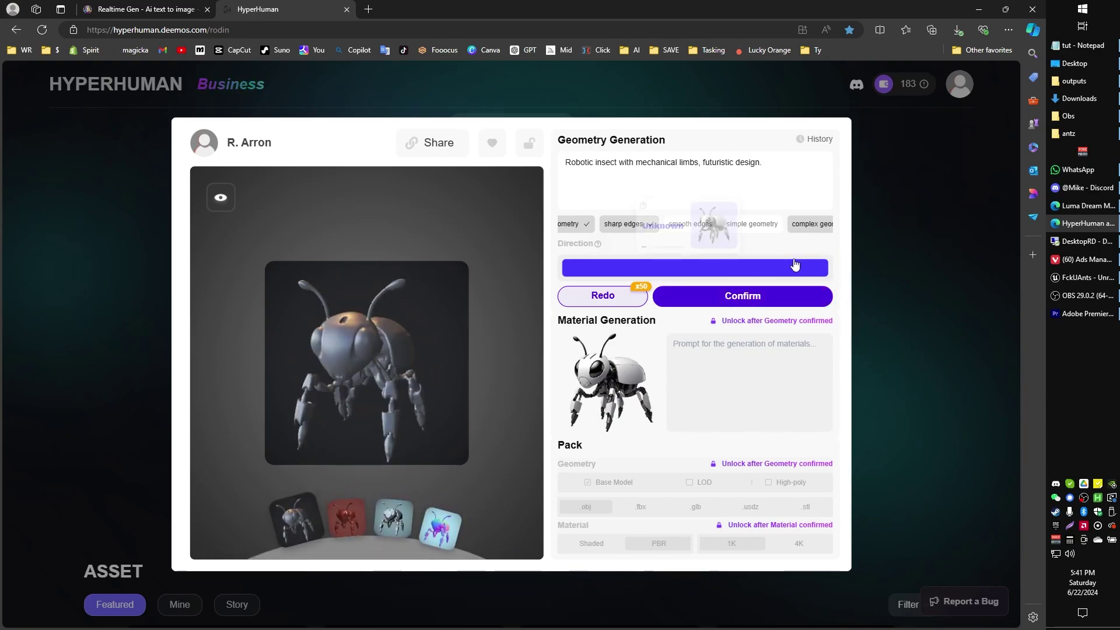
mouse_move(809, 293)
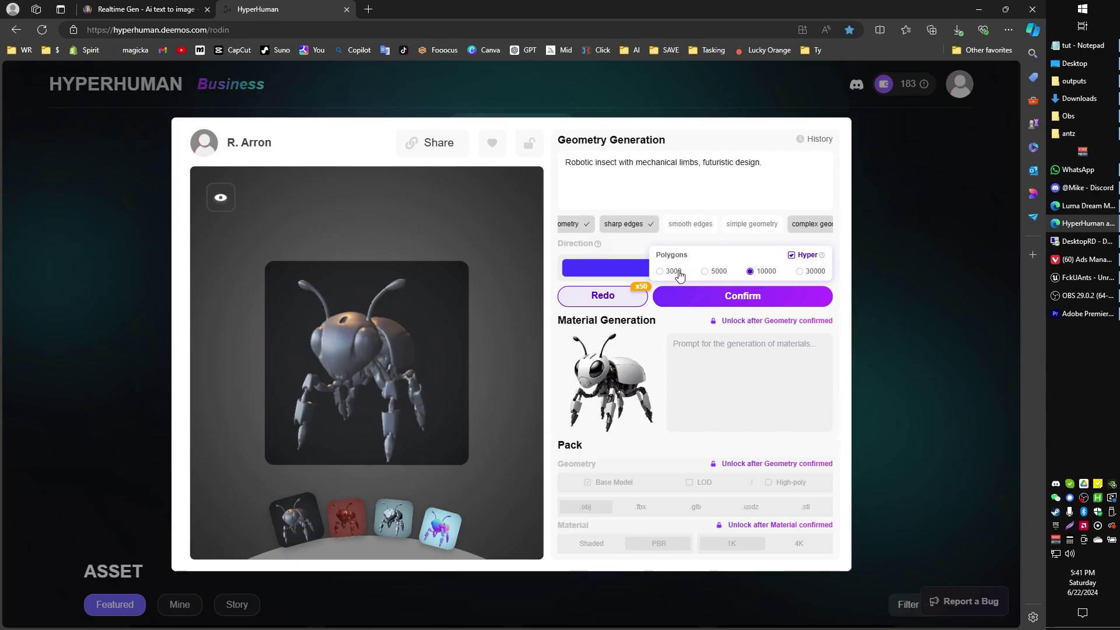
click(742, 297)
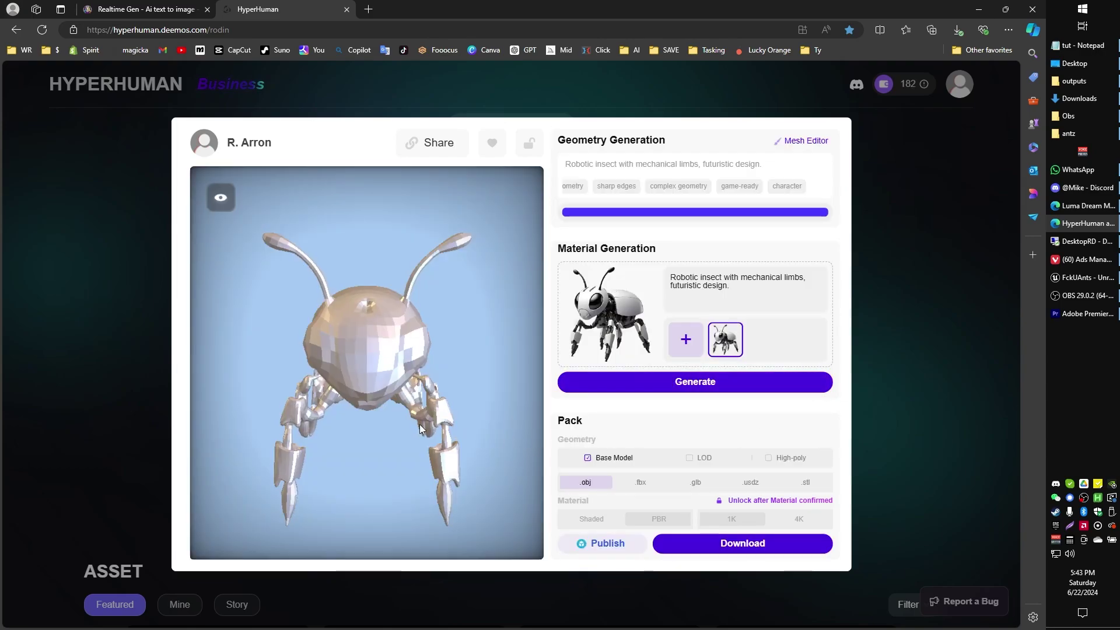
Examine the confirmed untextured mesh from the front, side and legs, including a closer view.
drag(419, 424, 385, 353)
scroll(455, 361, up, 10)
scroll(391, 350, down, 10)
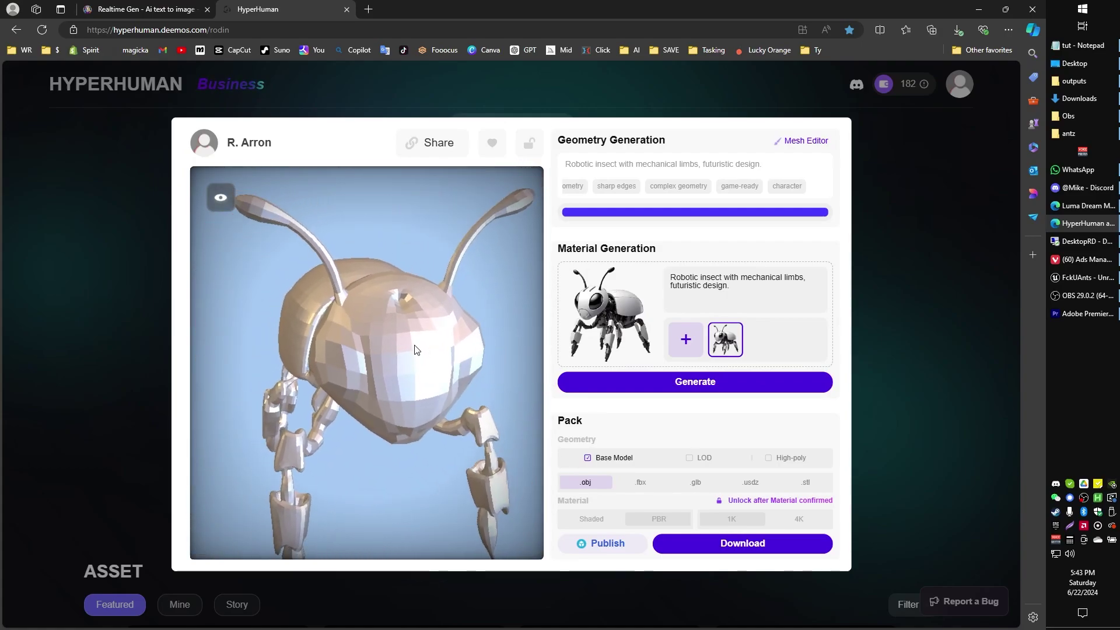
drag(308, 327, 478, 440)
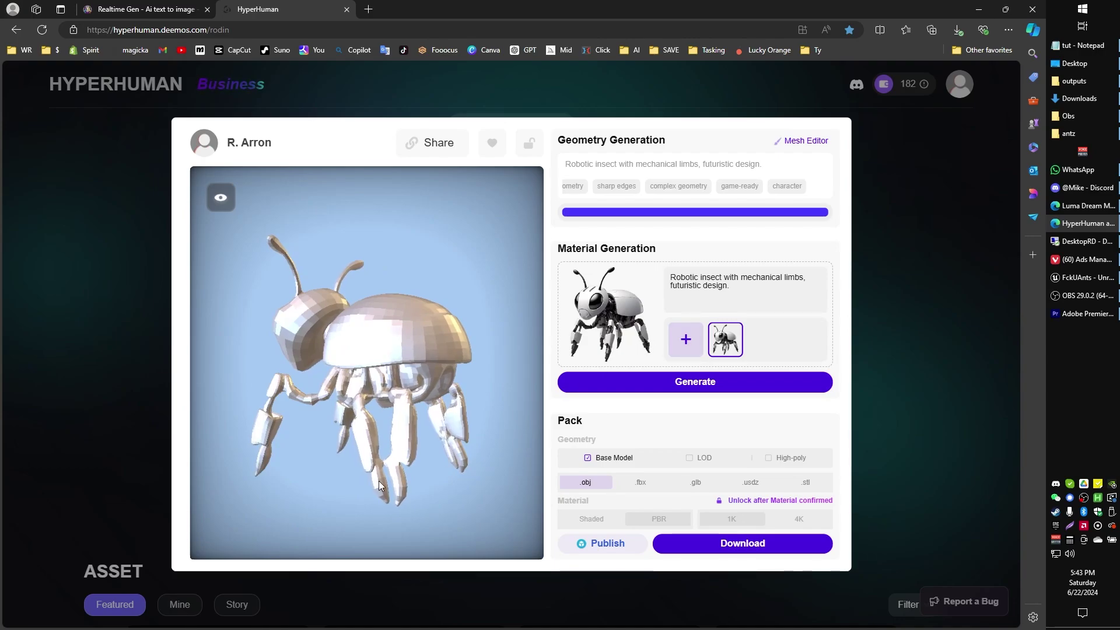
drag(384, 484, 378, 444)
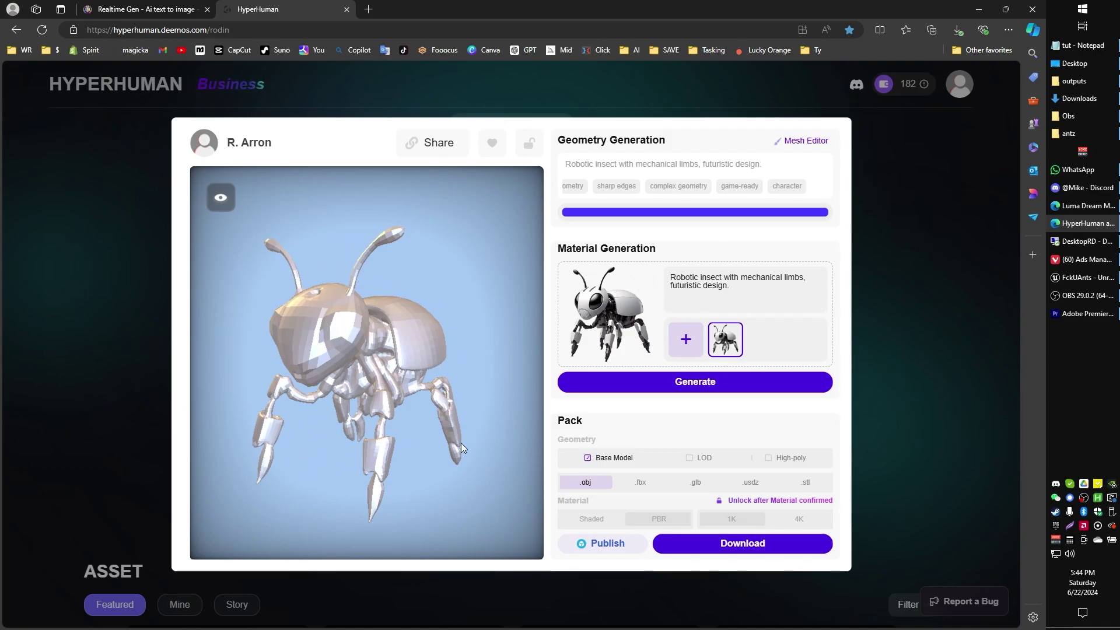
drag(460, 442, 390, 450)
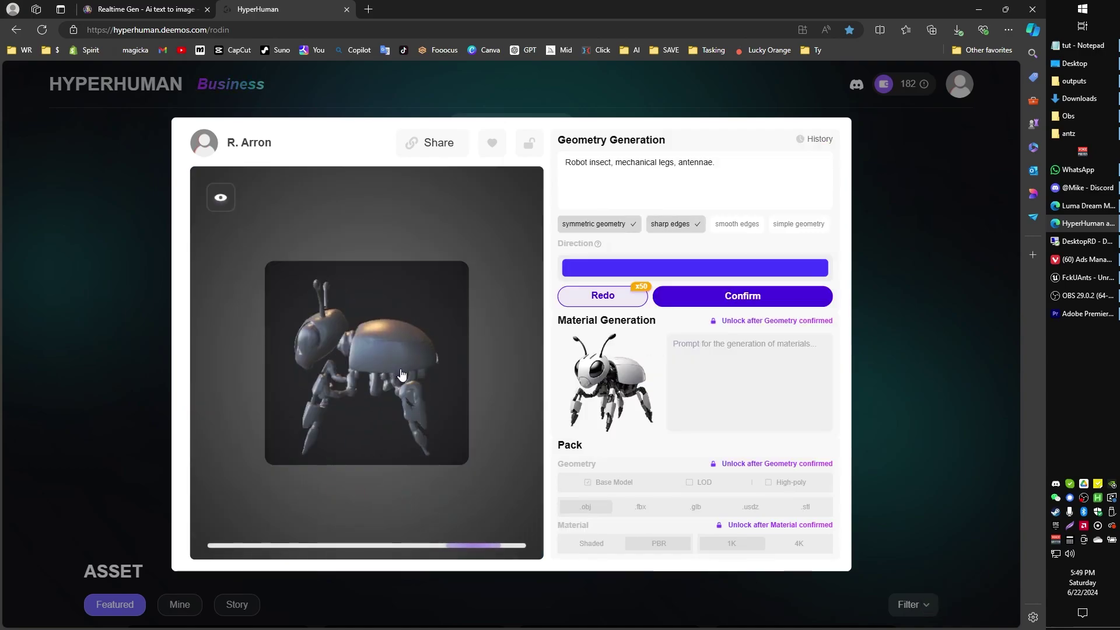
Insert "with four" before "mechanical legs" in the new geometry prompt and confirm the geometry.
click(616, 161)
text(with four)
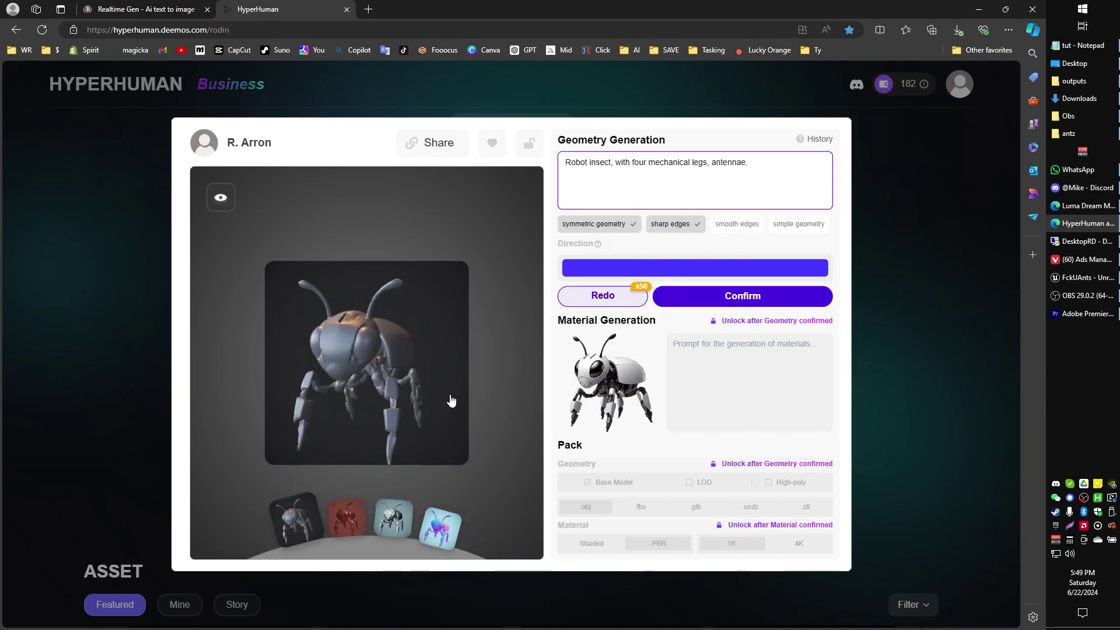
click(722, 295)
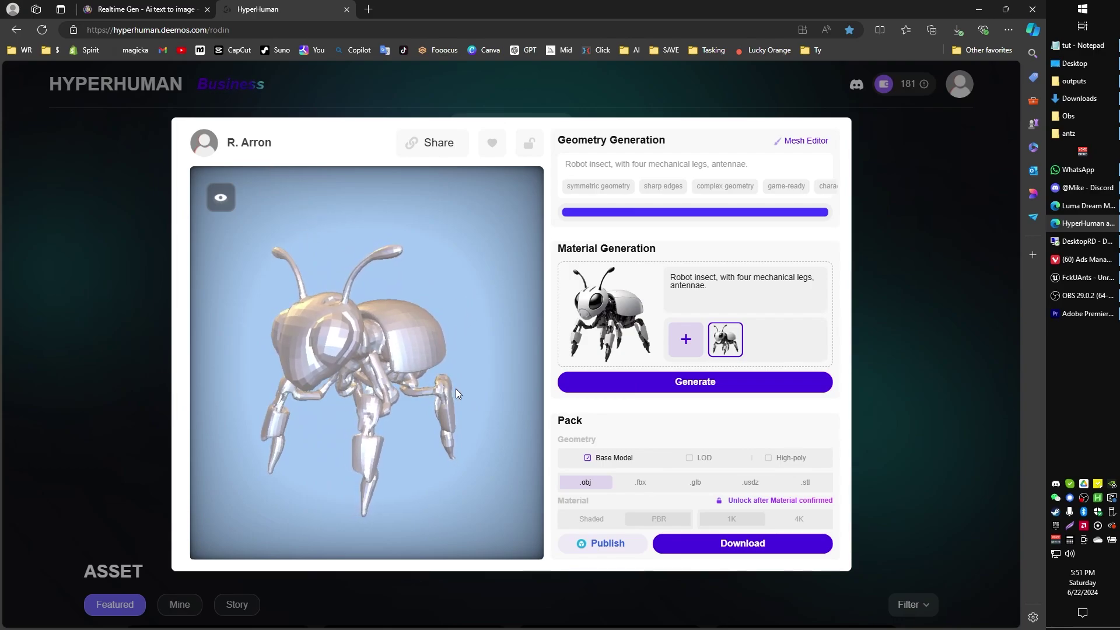
Set the material's Reference Strength to 1, raise PBR Temperature to its maximum, and generate the material.
mouse_move(603, 378)
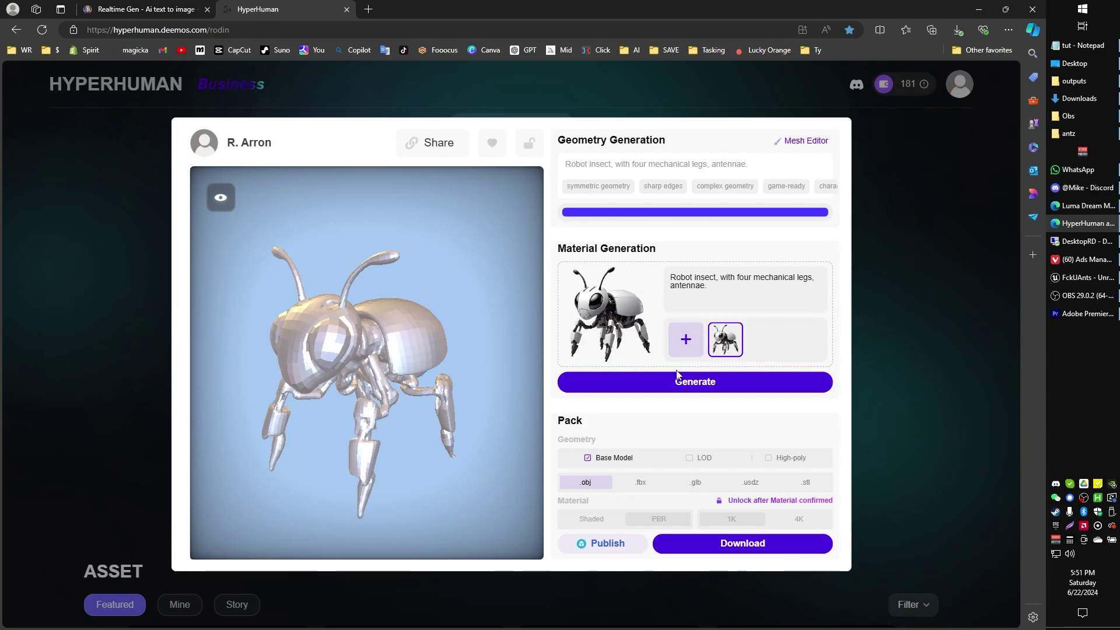
mouse_move(677, 376)
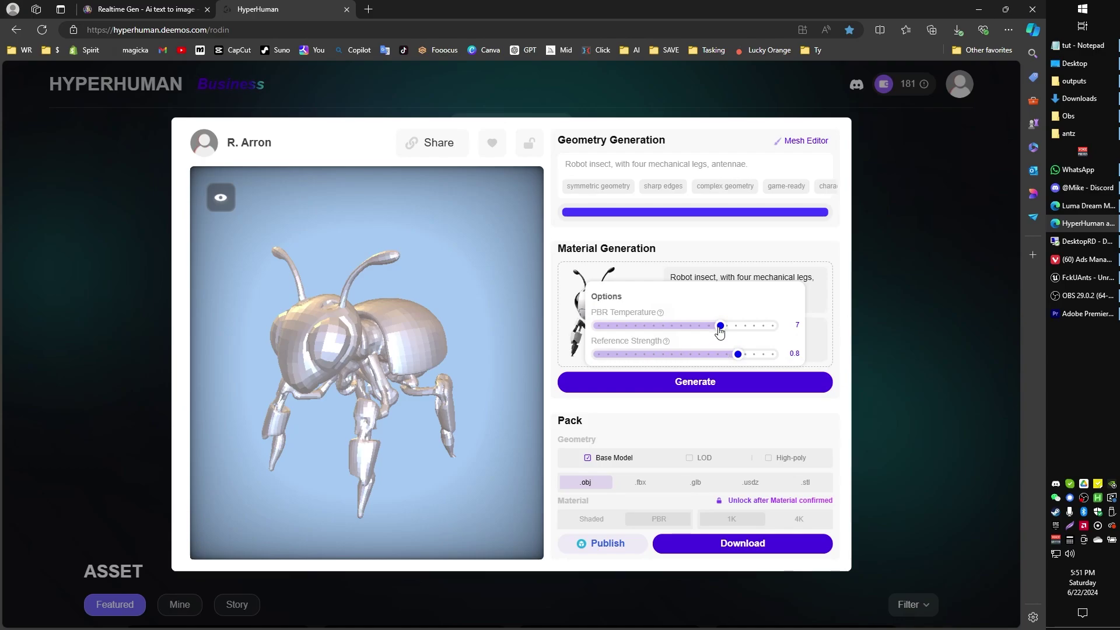
drag(739, 354, 790, 361)
mouse_move(660, 313)
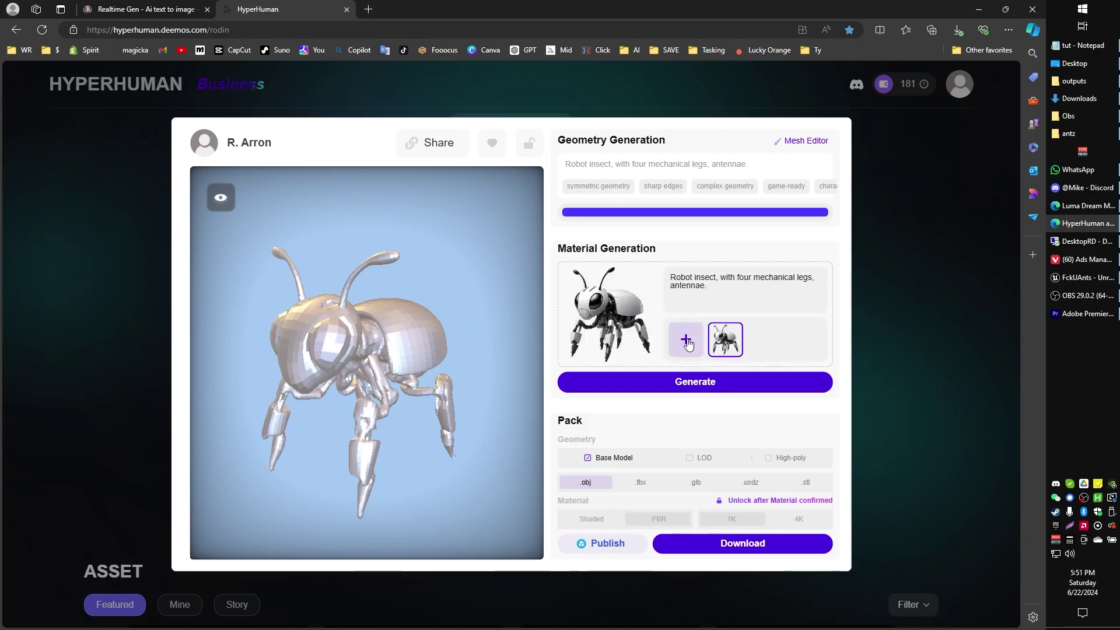
mouse_move(700, 374)
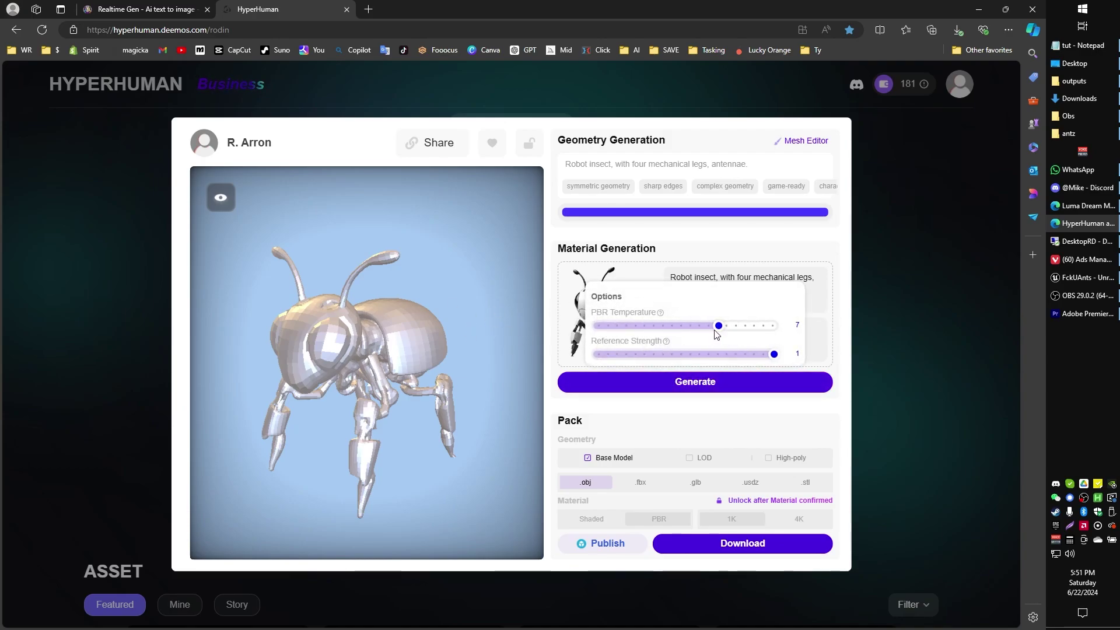
drag(717, 328, 805, 337)
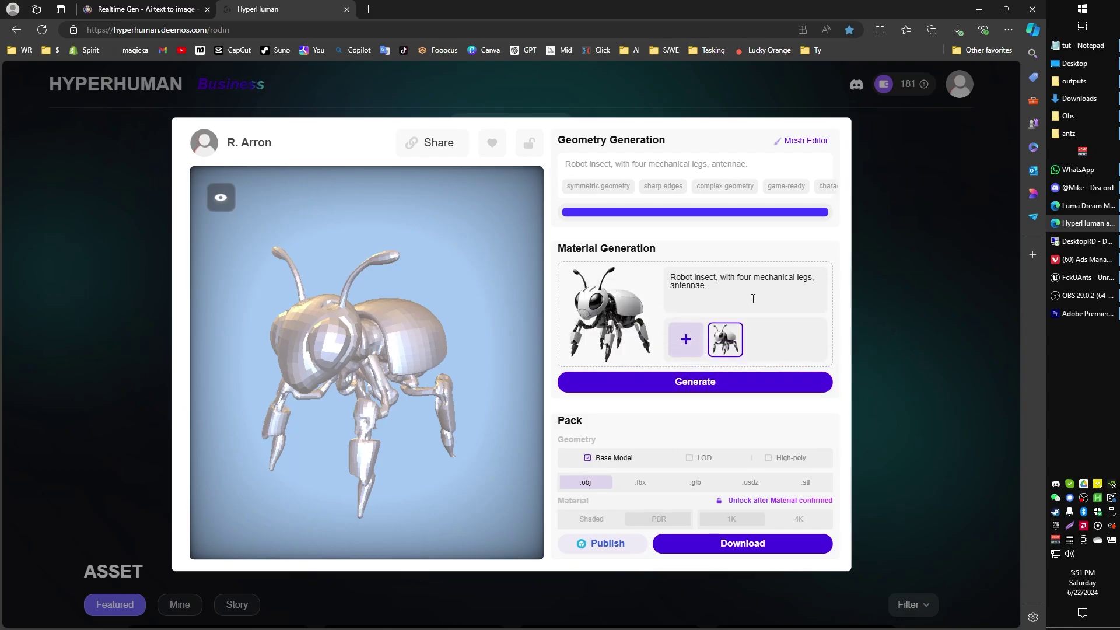
click(715, 382)
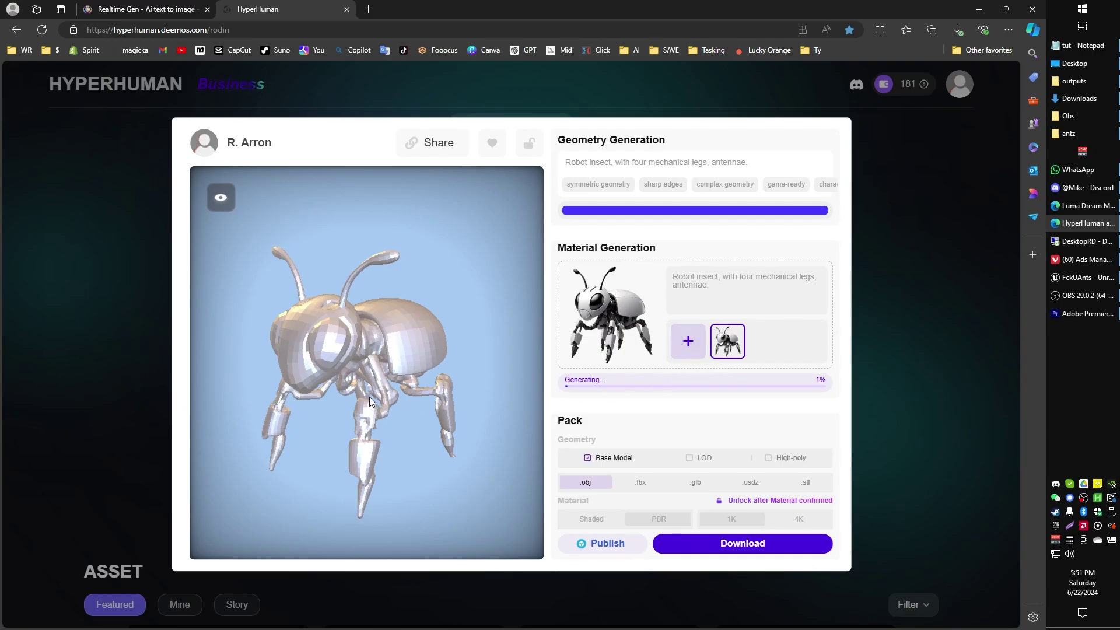
Examine the four-legged robot insect from several angles during material generation and with its finished textures.
drag(370, 396, 429, 415)
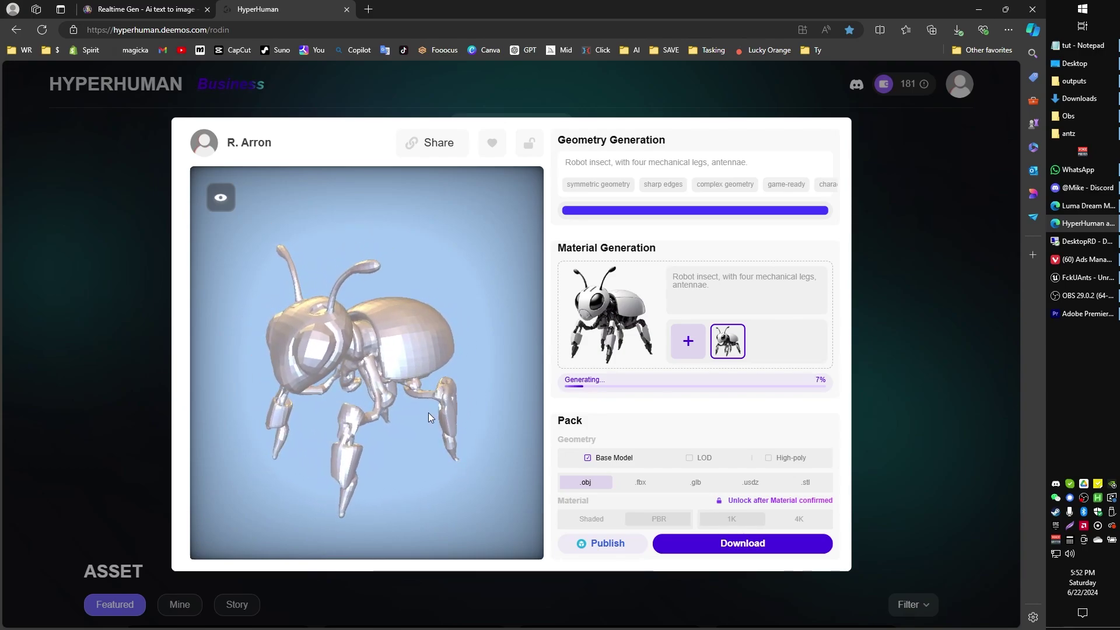
scroll(415, 409, up, 3)
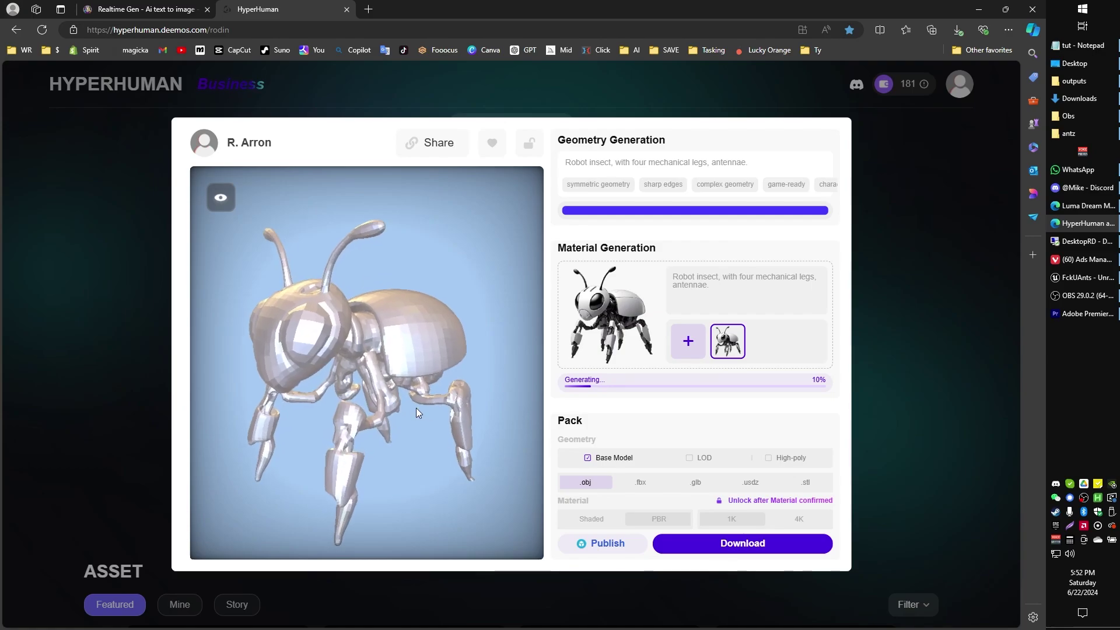
mouse_move(415, 409)
mouse_down()
mouse_move(401, 390)
mouse_move(331, 394)
mouse_move(368, 391)
mouse_move(349, 400)
mouse_move(408, 426)
mouse_move(411, 409)
mouse_up()
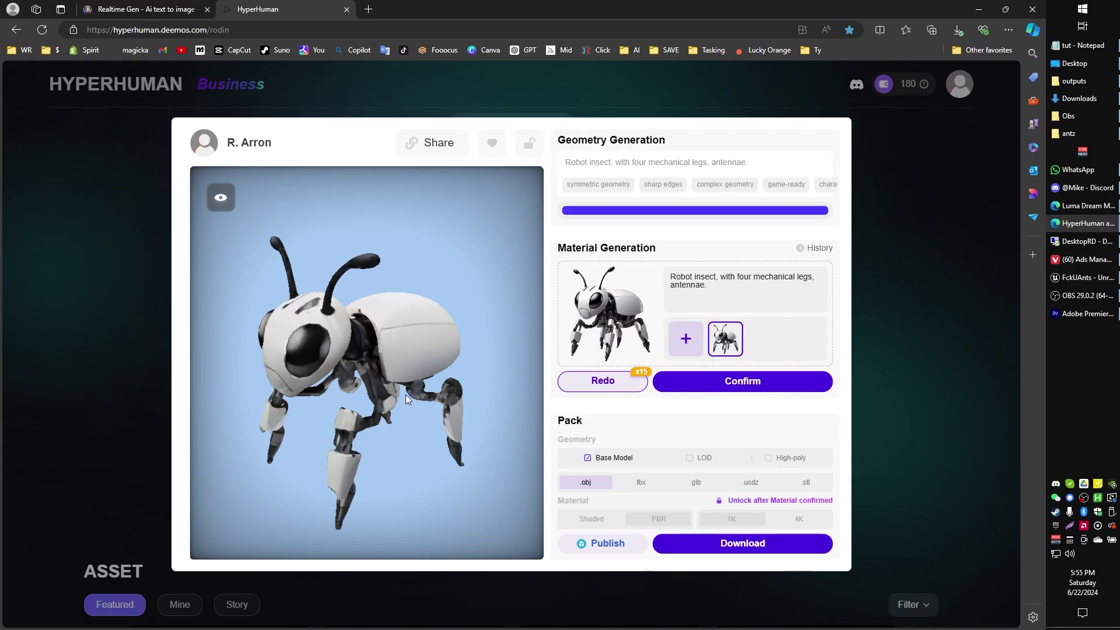
drag(405, 394, 631, 292)
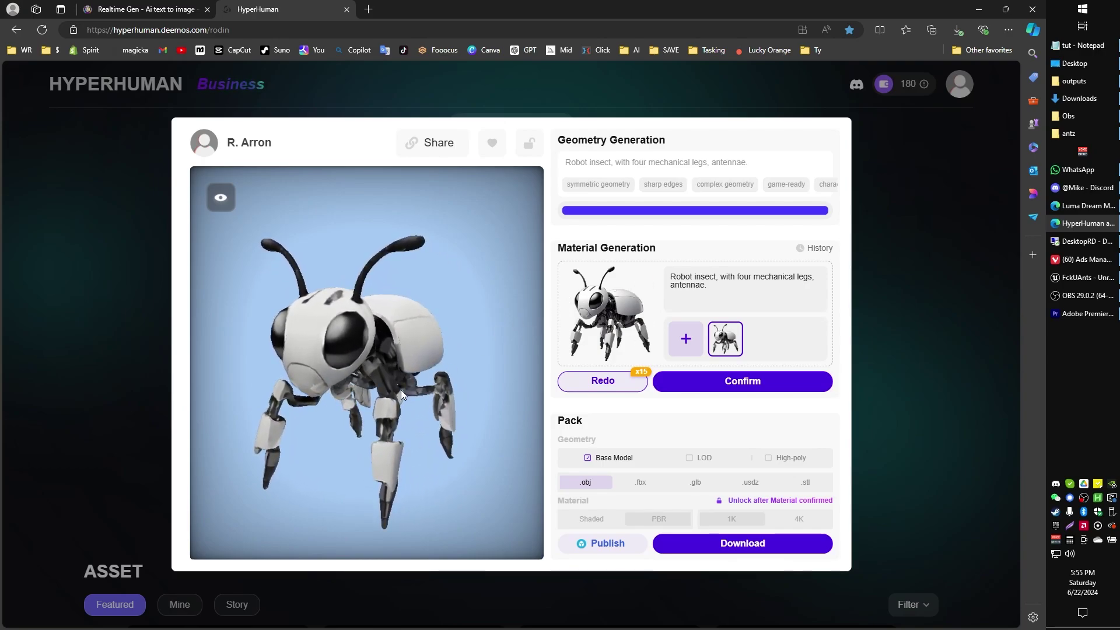
drag(400, 391, 344, 342)
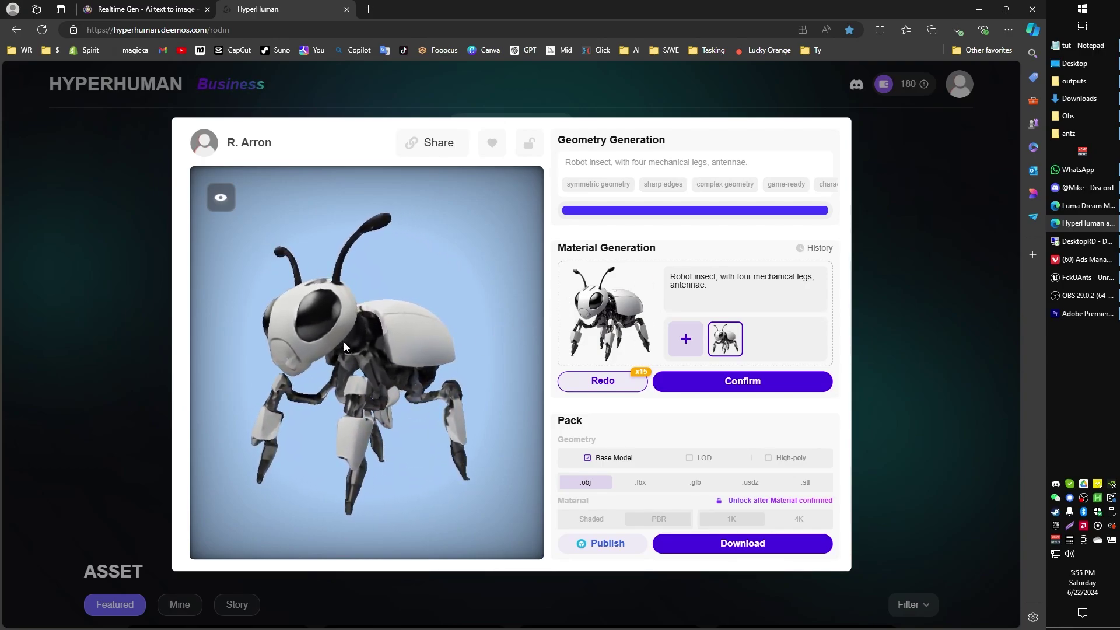
Confirm the generated material and configure the download pack for .fbx geometry with 4K textures.
click(642, 483)
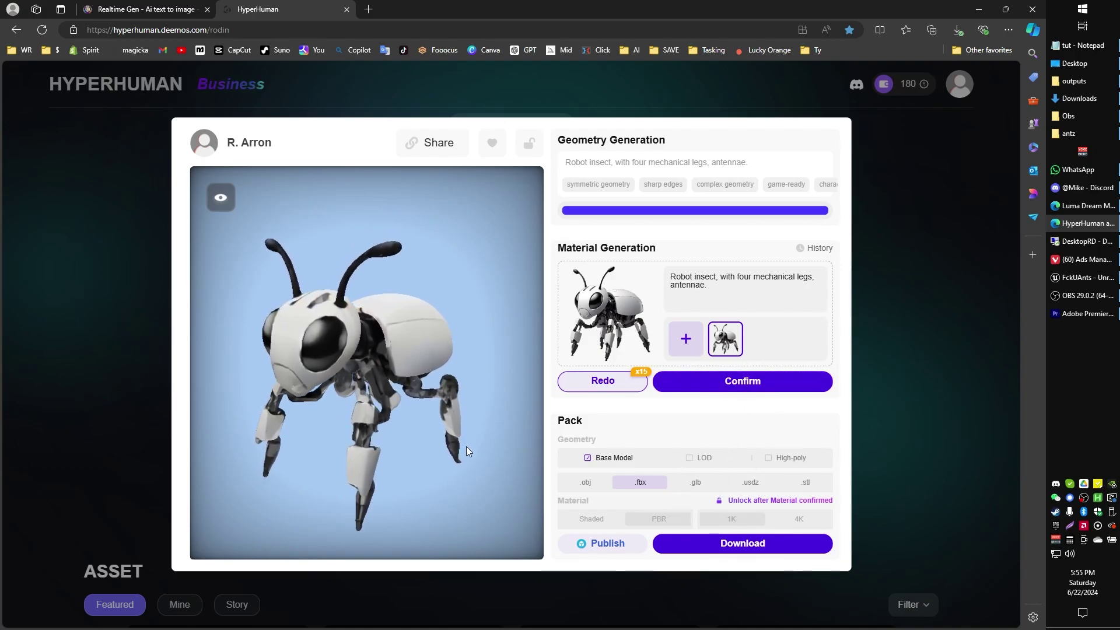
mouse_move(626, 383)
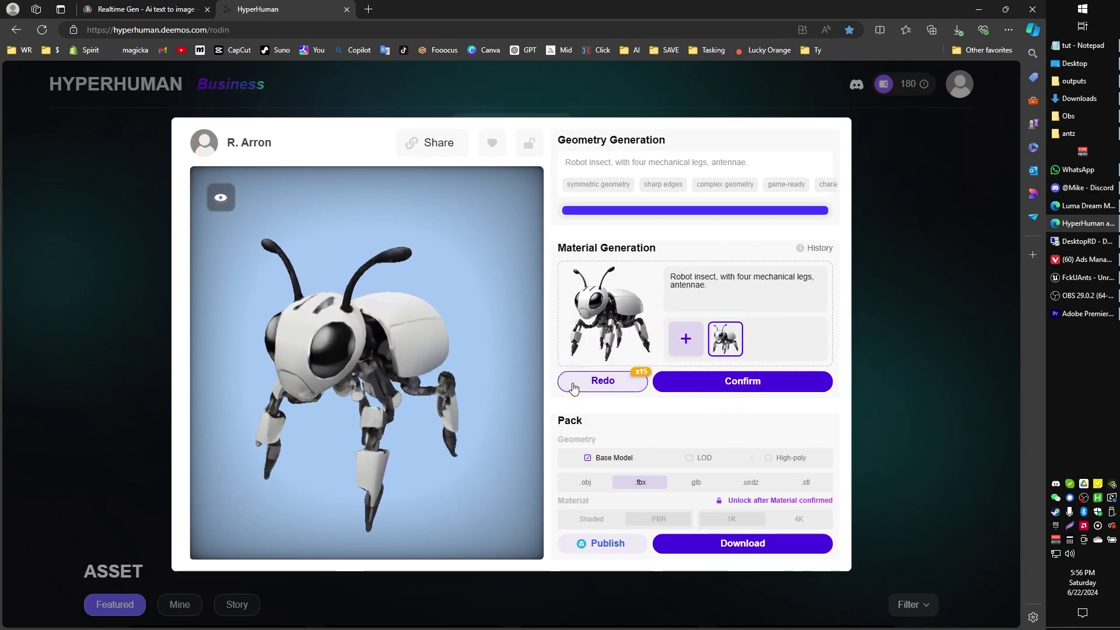
click(738, 382)
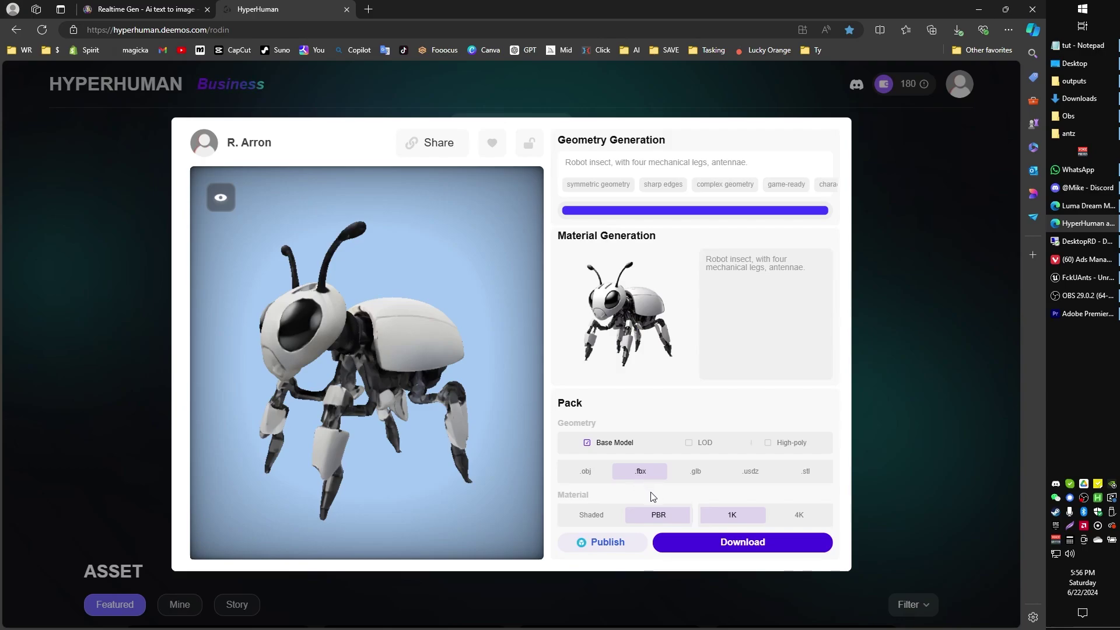
click(804, 517)
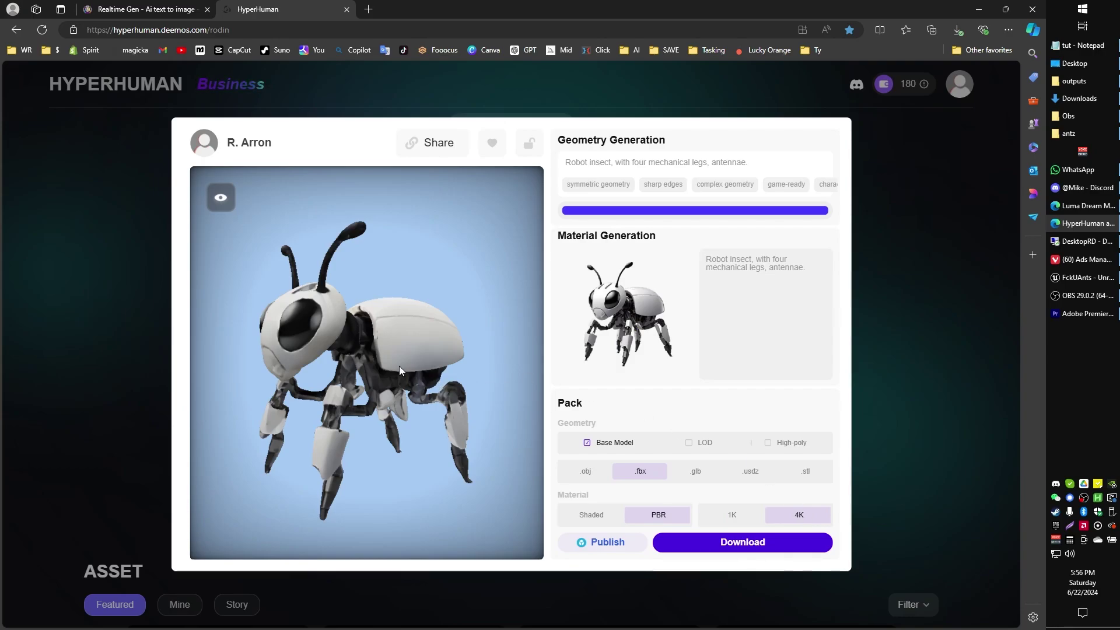
Inspect the textured robot insect from several angles and download its pack as .fbx with 4K PBR materials.
drag(405, 374, 430, 391)
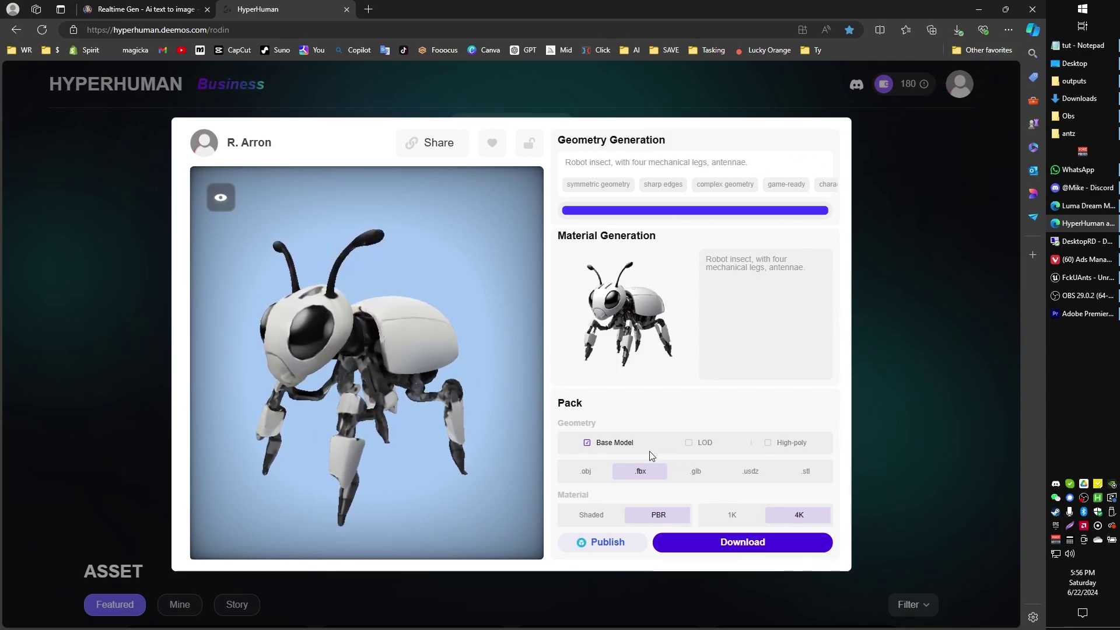
drag(409, 432, 435, 451)
scroll(393, 429, up, 3)
scroll(393, 427, down, 3)
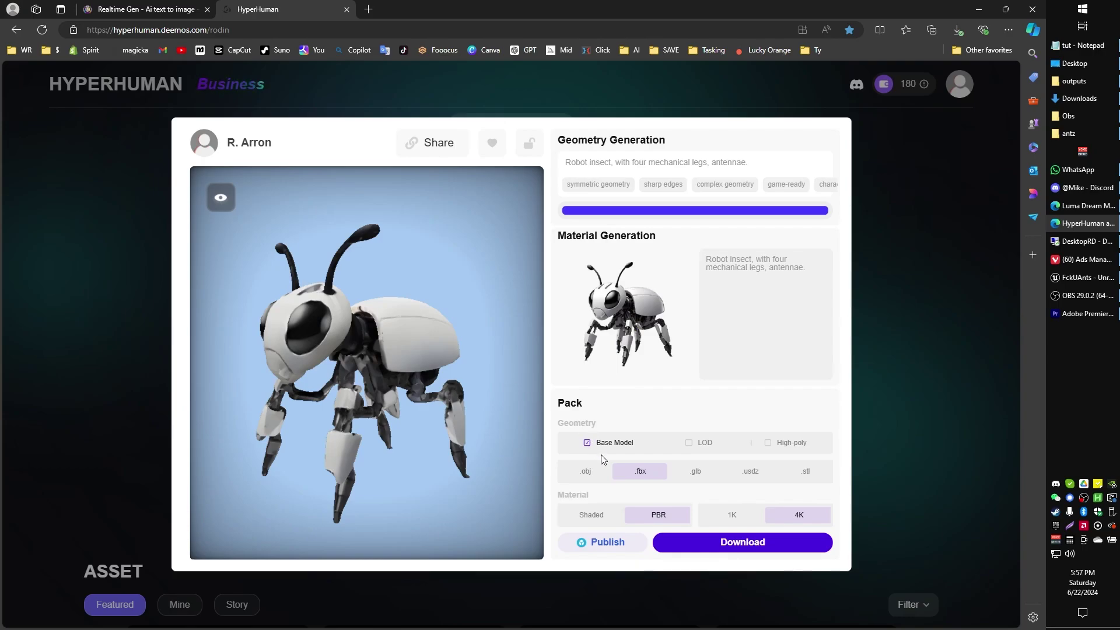
drag(411, 389, 418, 414)
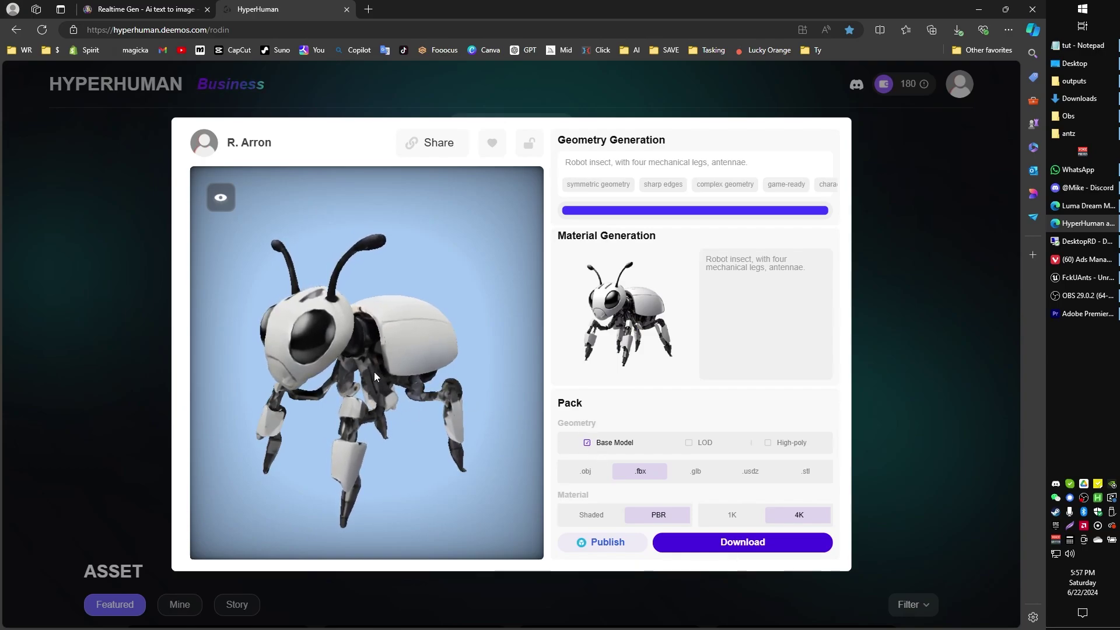
drag(374, 373, 380, 342)
scroll(386, 378, up, 4)
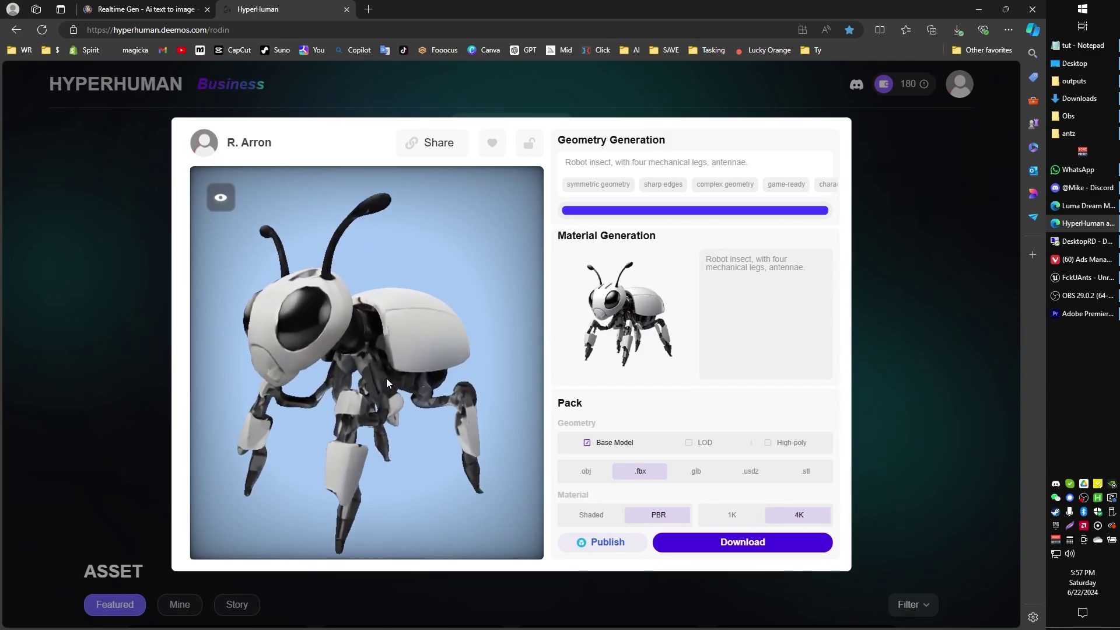
scroll(386, 379, down, 2)
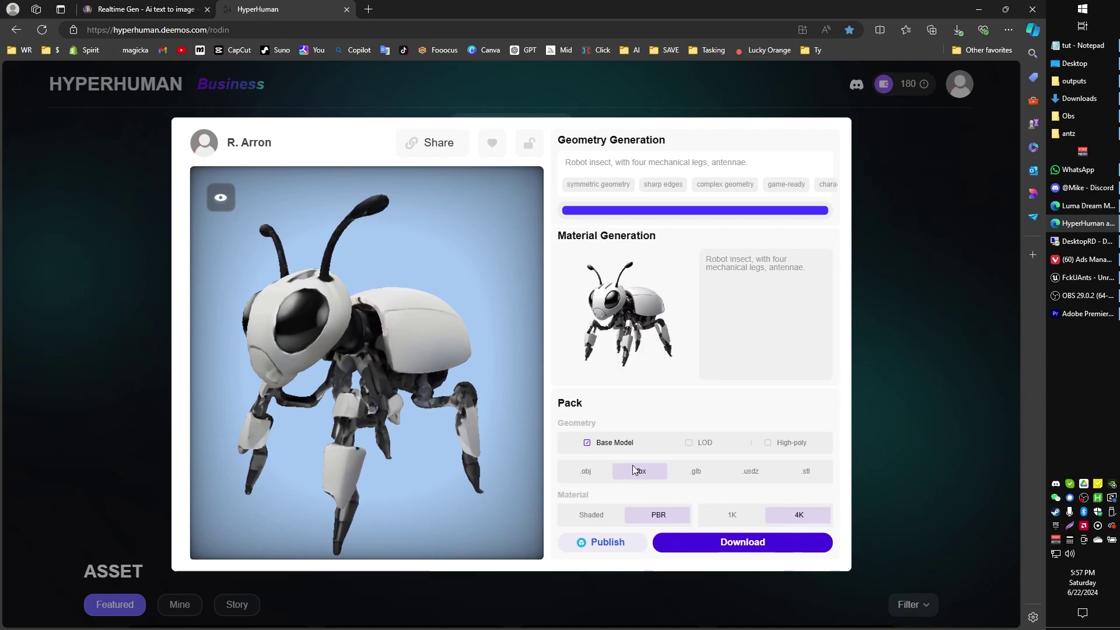
click(745, 548)
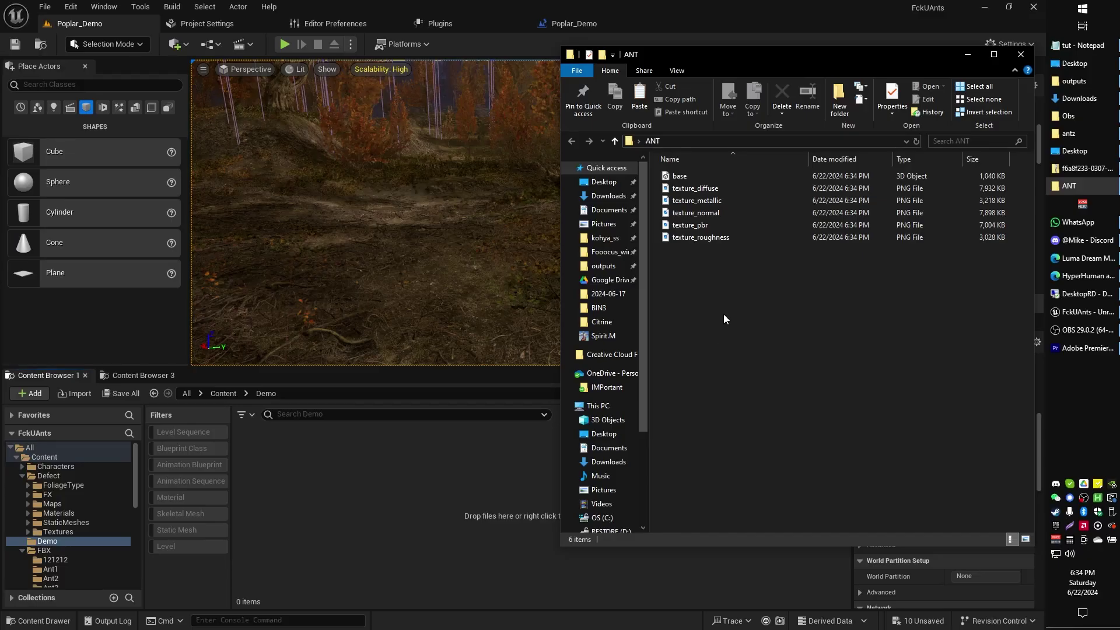
In Unreal Editor, import the base FBX from the ANT folder into Content/Demo as a static mesh and dismiss the import log.
drag(681, 177, 387, 483)
click(505, 111)
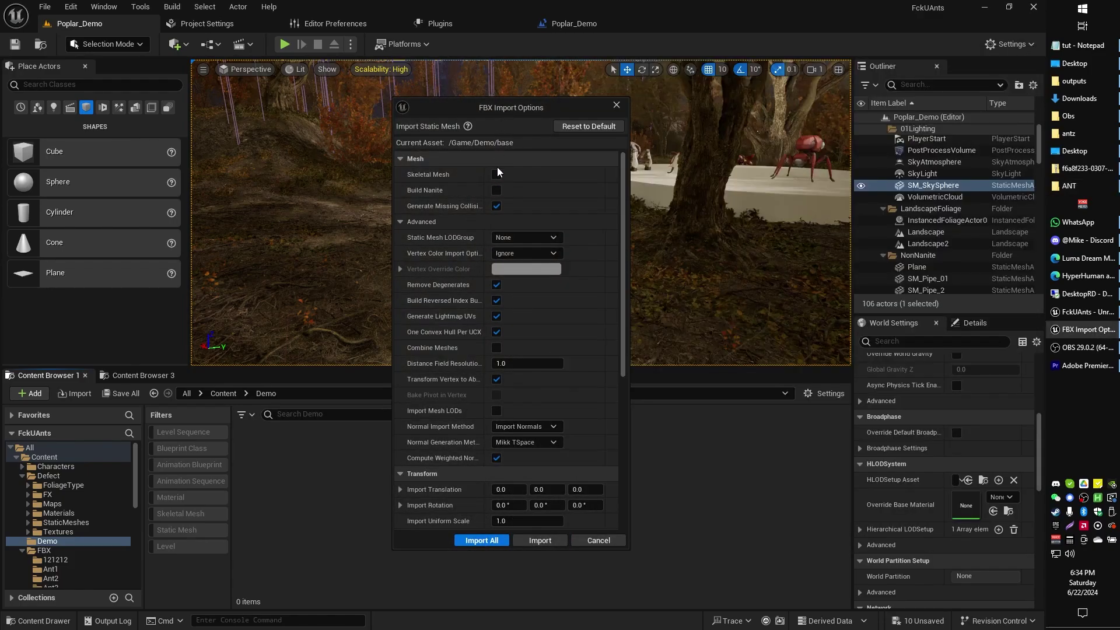
scroll(531, 386, down, 6)
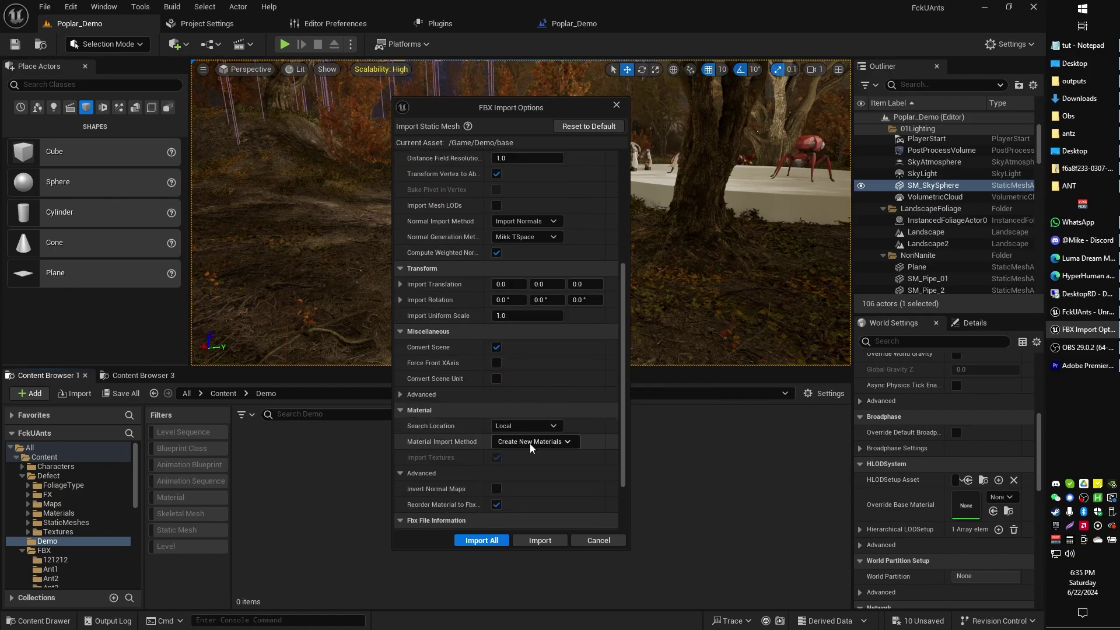
scroll(550, 449, down, 2)
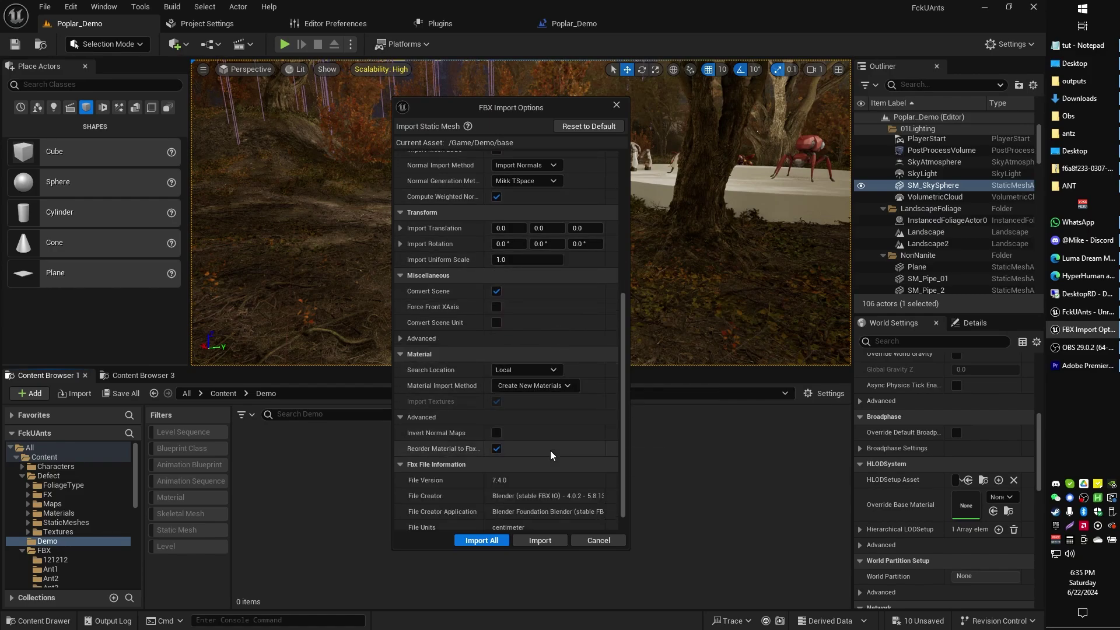
click(497, 539)
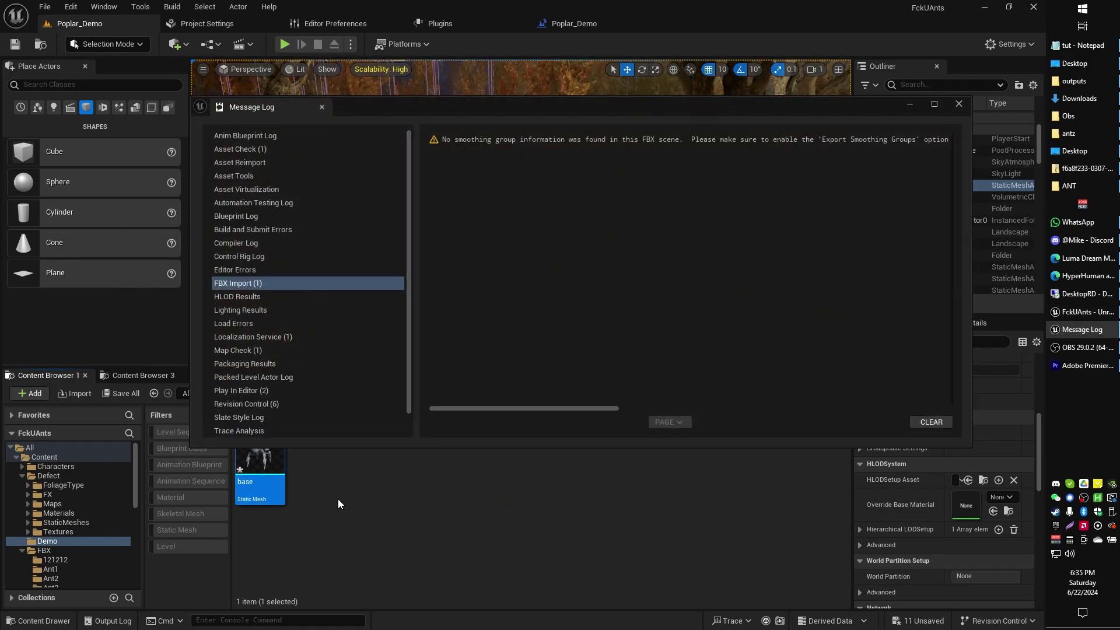
click(338, 498)
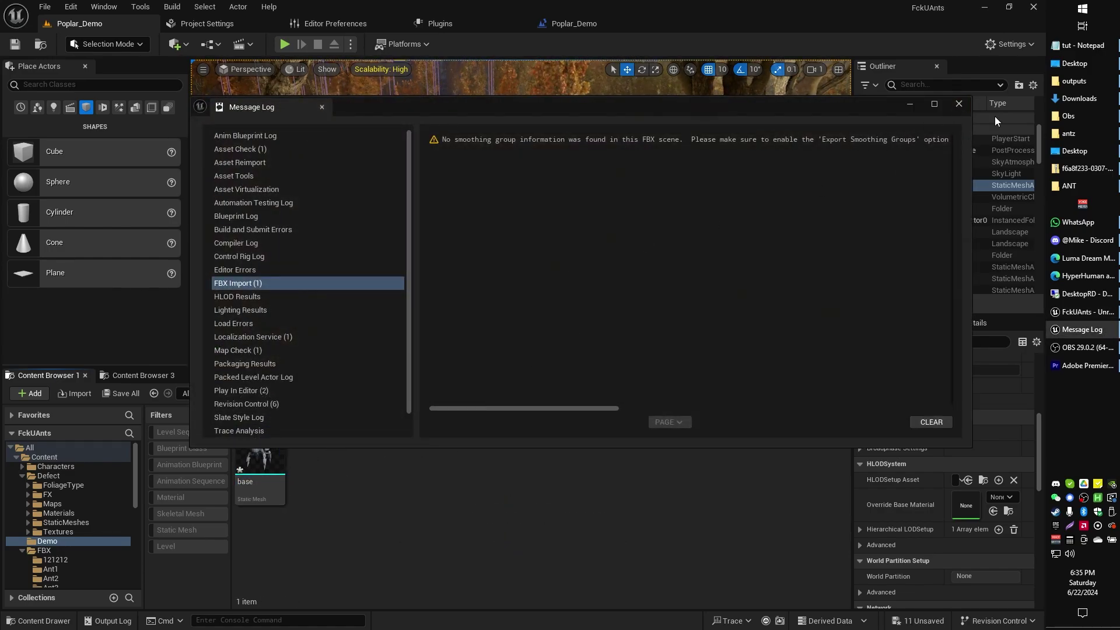
click(959, 103)
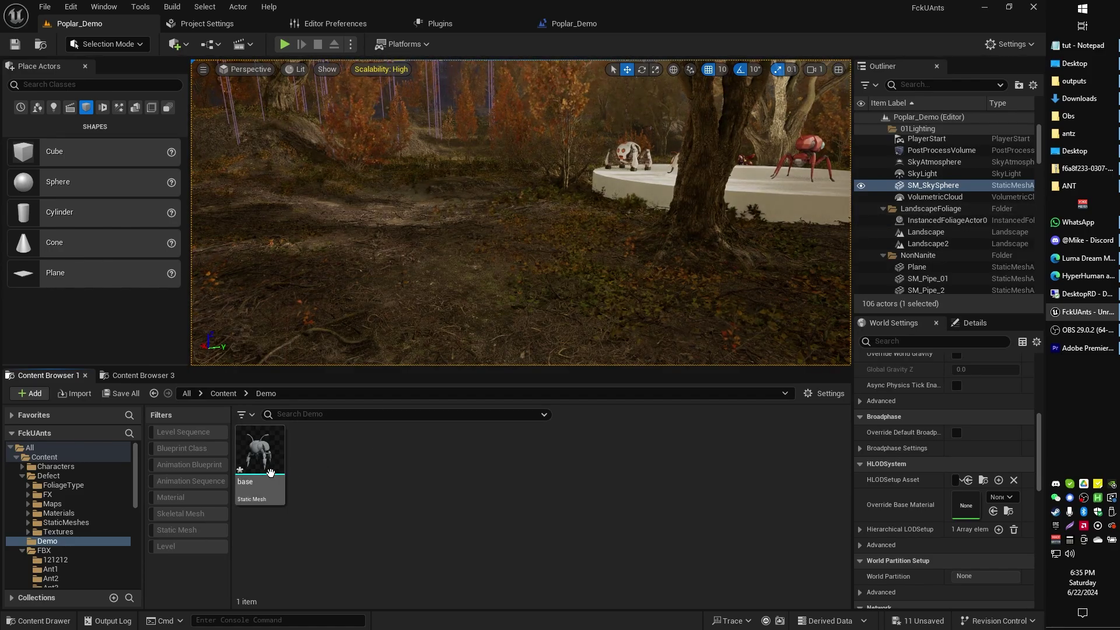
Import the diffuse, metallic, normal, pbr and roughness PNG textures from the ANT folder into Content/Demo.
mouse_move(1055, 142)
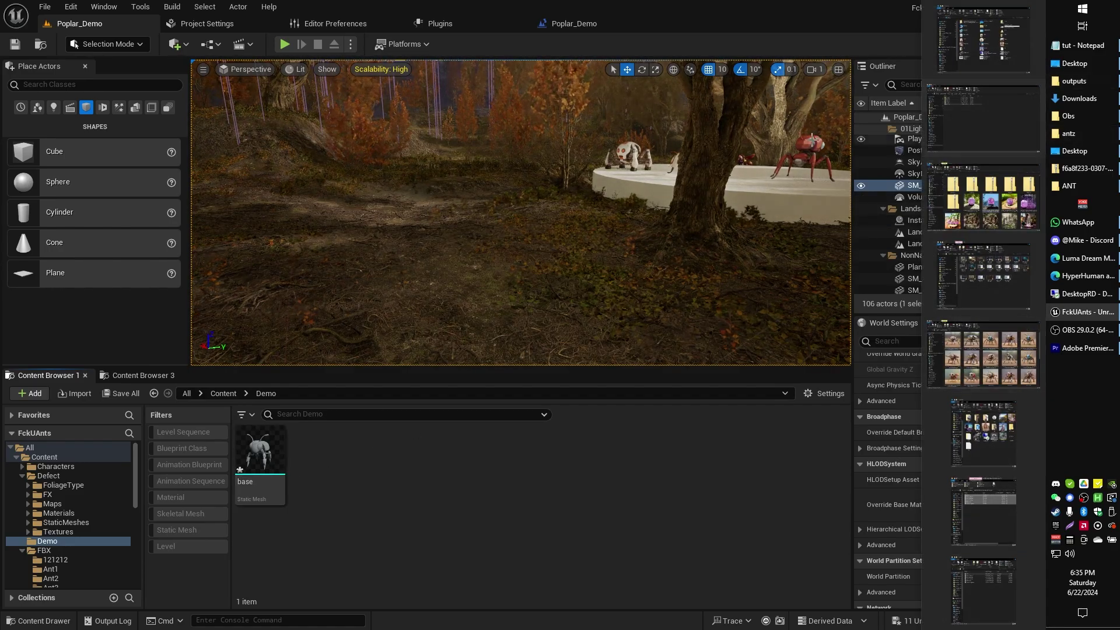
click(983, 197)
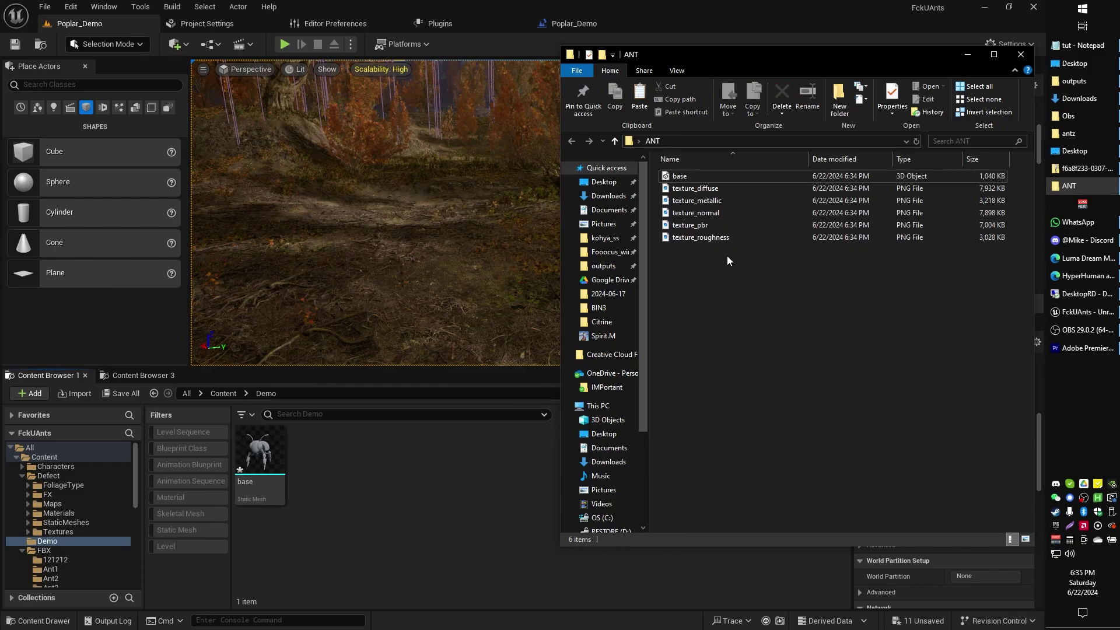
click(722, 242)
shift+click(702, 192)
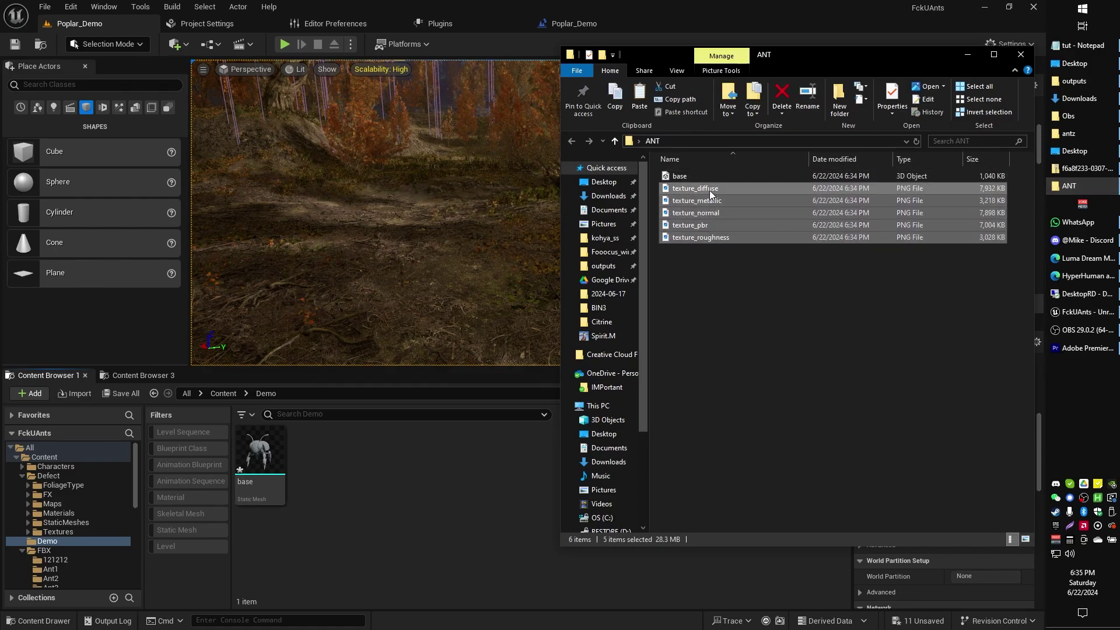
drag(709, 193, 431, 484)
click(409, 555)
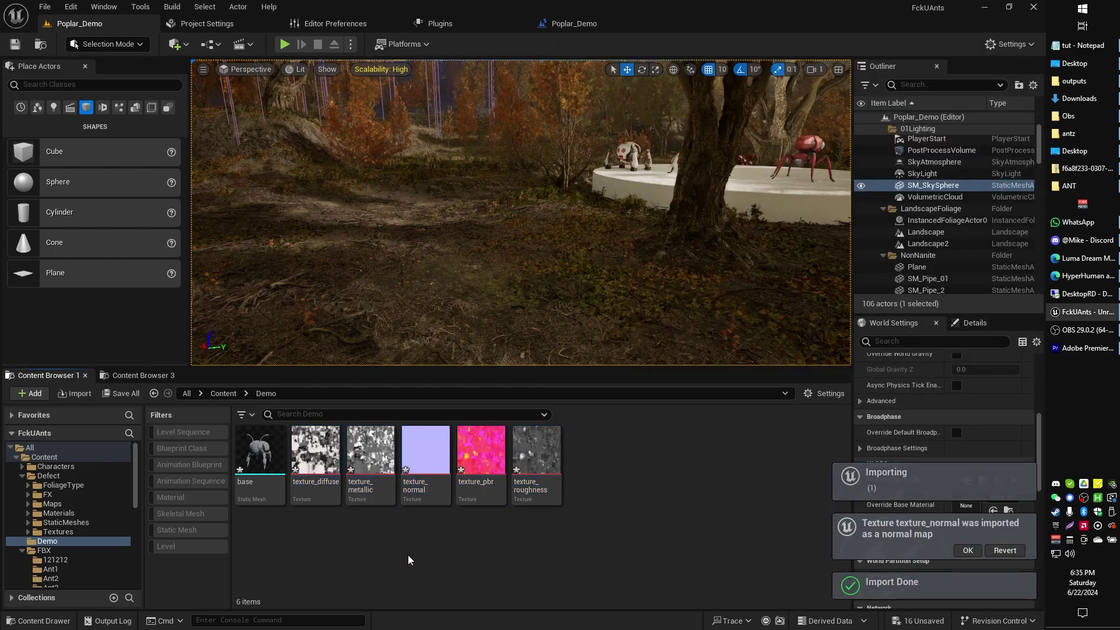
Create a material named Ant in the Demo folder and open its material graph.
right_click(343, 549)
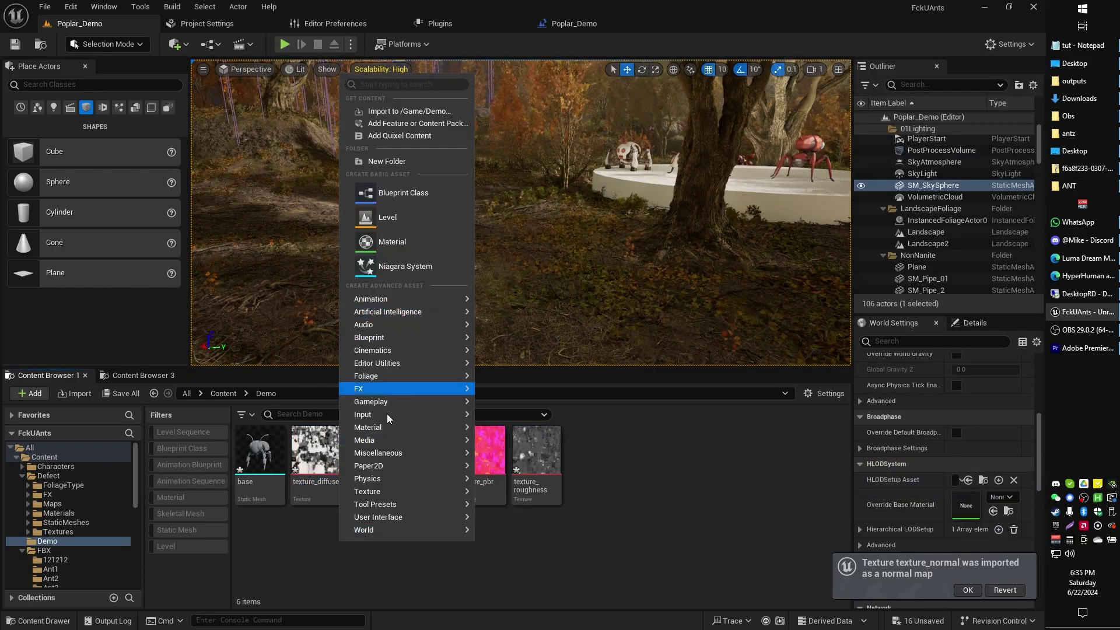
mouse_move(462, 427)
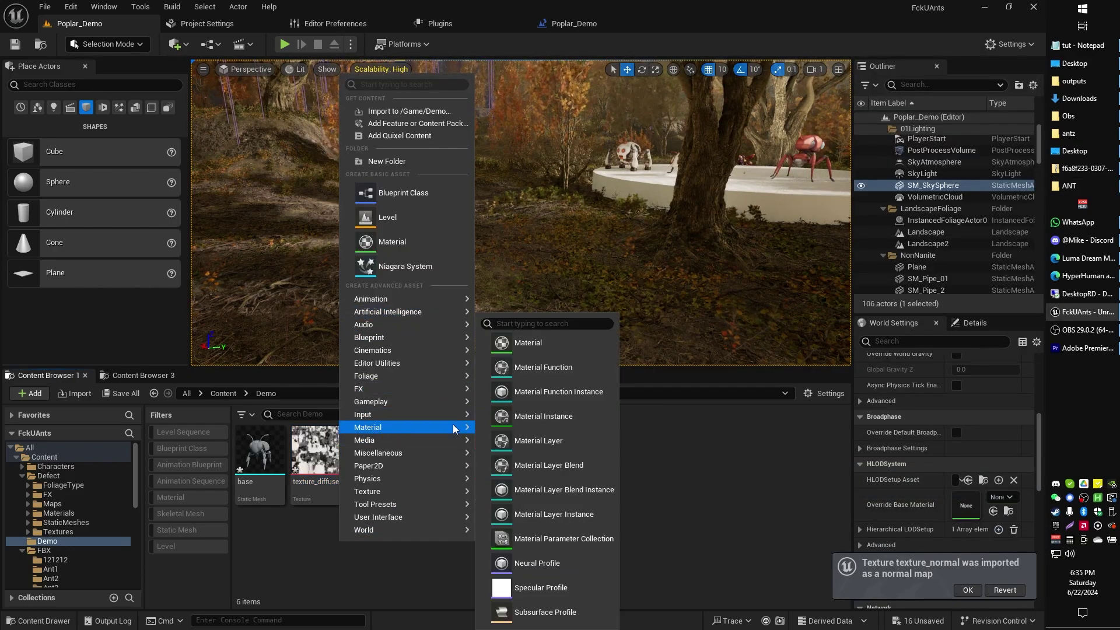
click(531, 344)
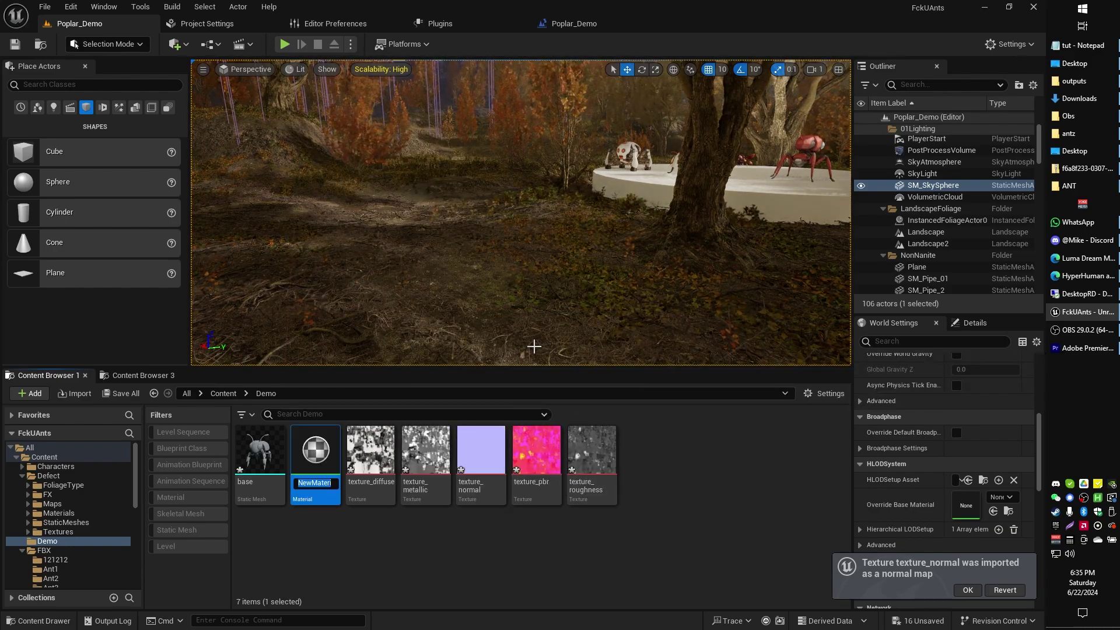
text(Ant)
key(Return)
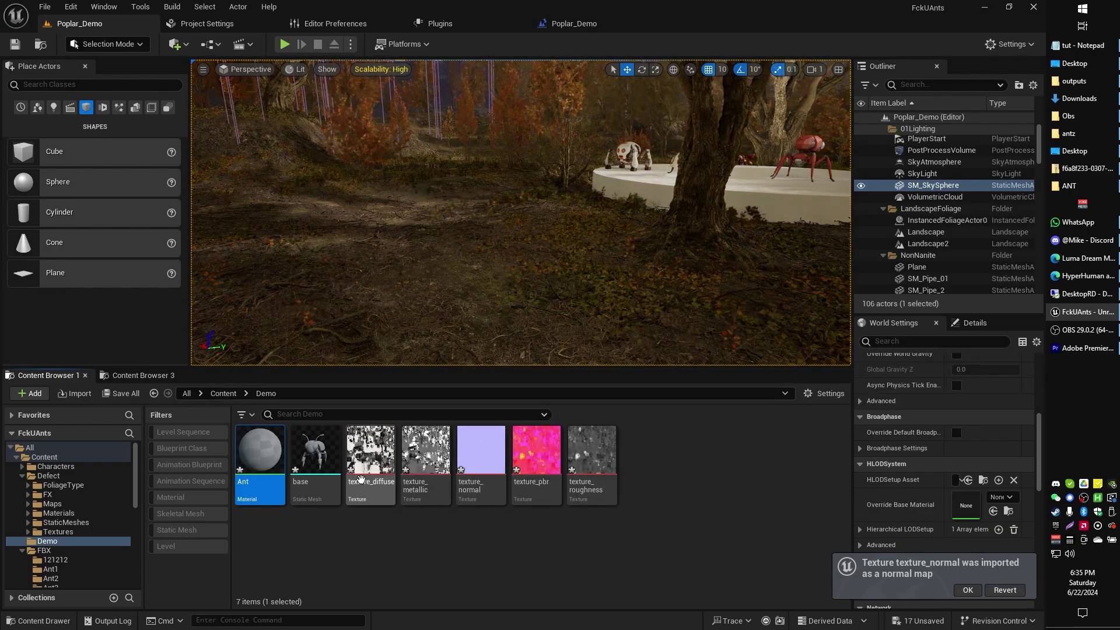
double_click(260, 461)
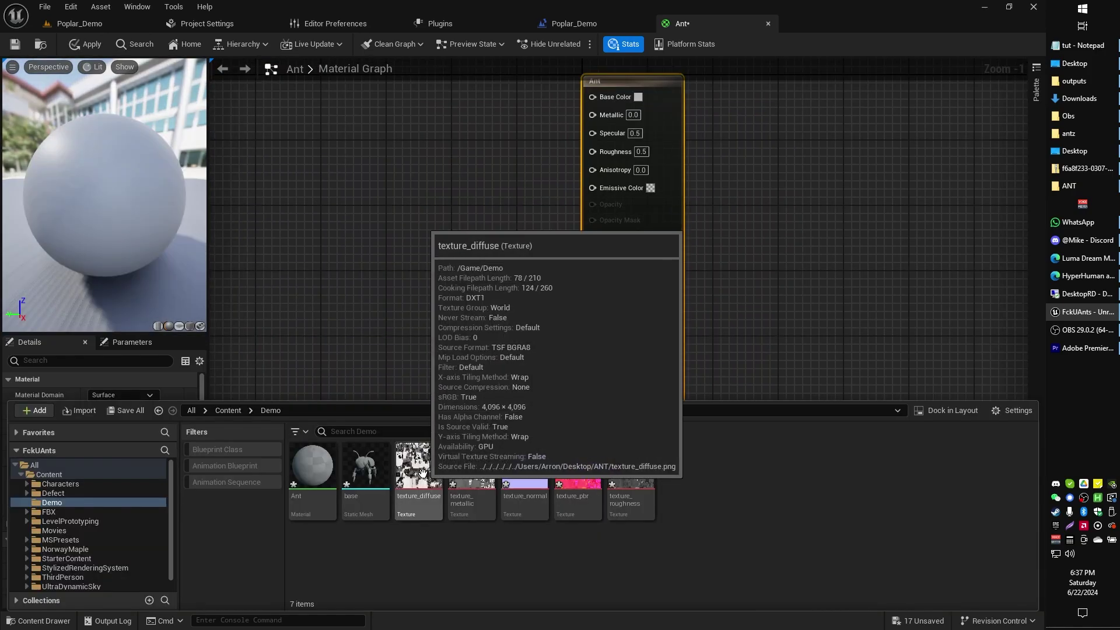
Add texture_diffuse and texture_metallic to the material graph and connect their RGB outputs to Base Color and Metallic respectively.
click(419, 467)
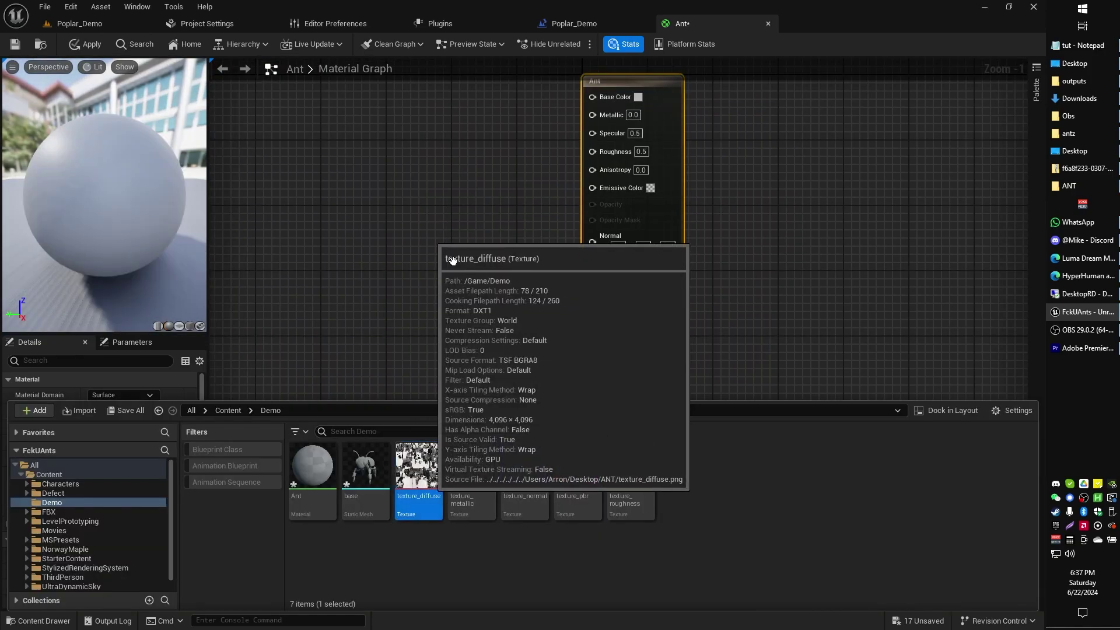
drag(458, 237, 591, 96)
key(ctrl+space)
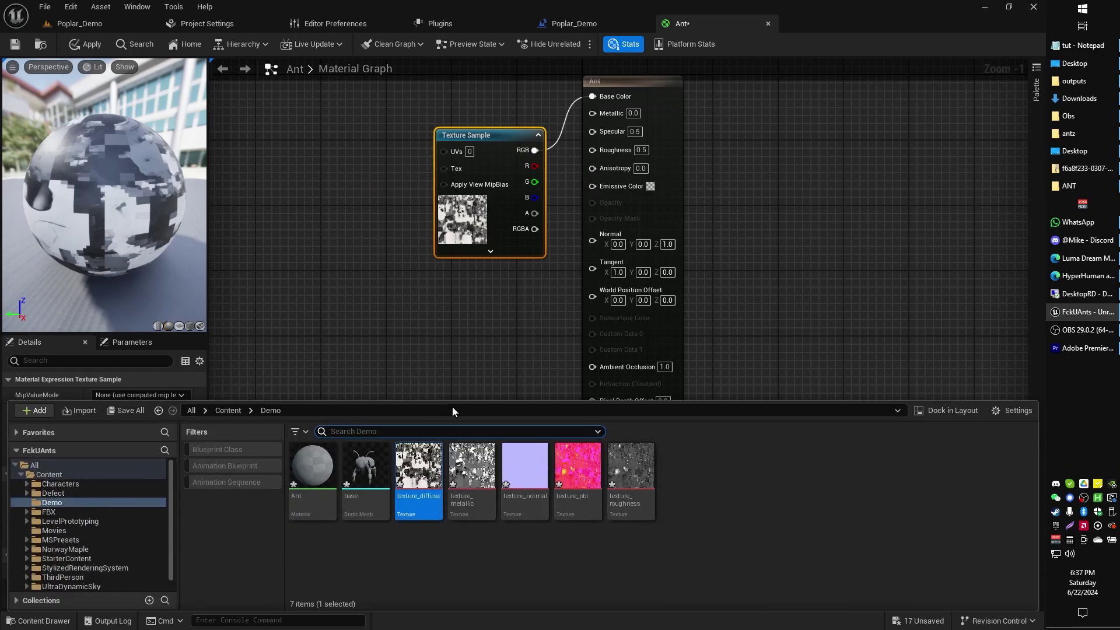
drag(472, 531, 379, 277)
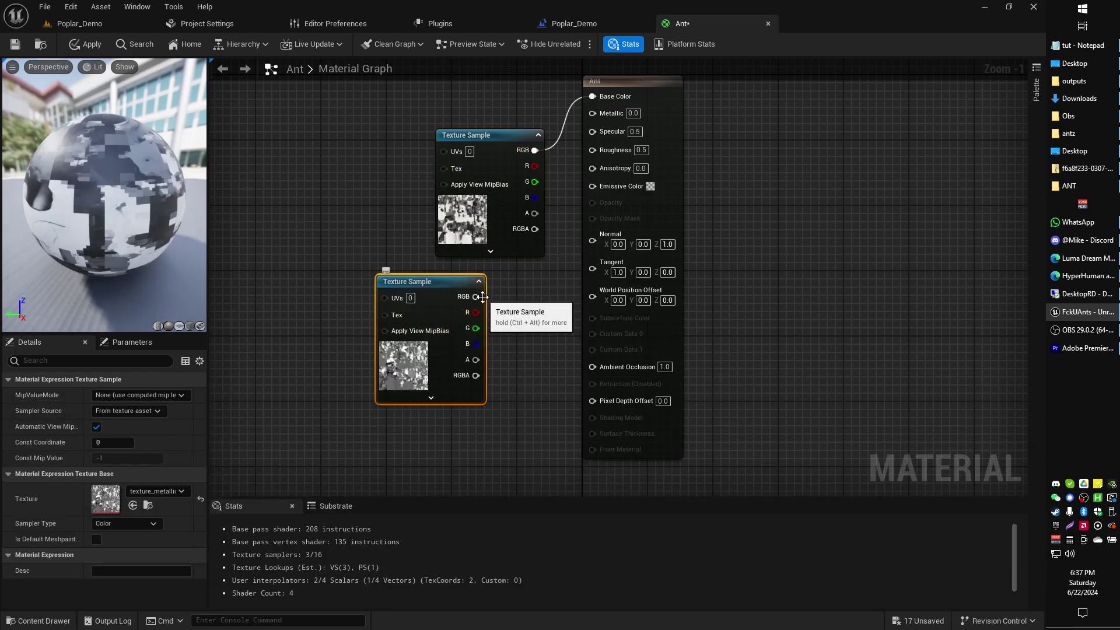
drag(477, 296, 594, 112)
Add texture_normal and texture_roughness, connect their RGB outputs to Normal and Roughness respectively, and apply the material.
key(ctrl+space)
drag(526, 467, 268, 174)
drag(367, 194, 593, 238)
key(ctrl+space)
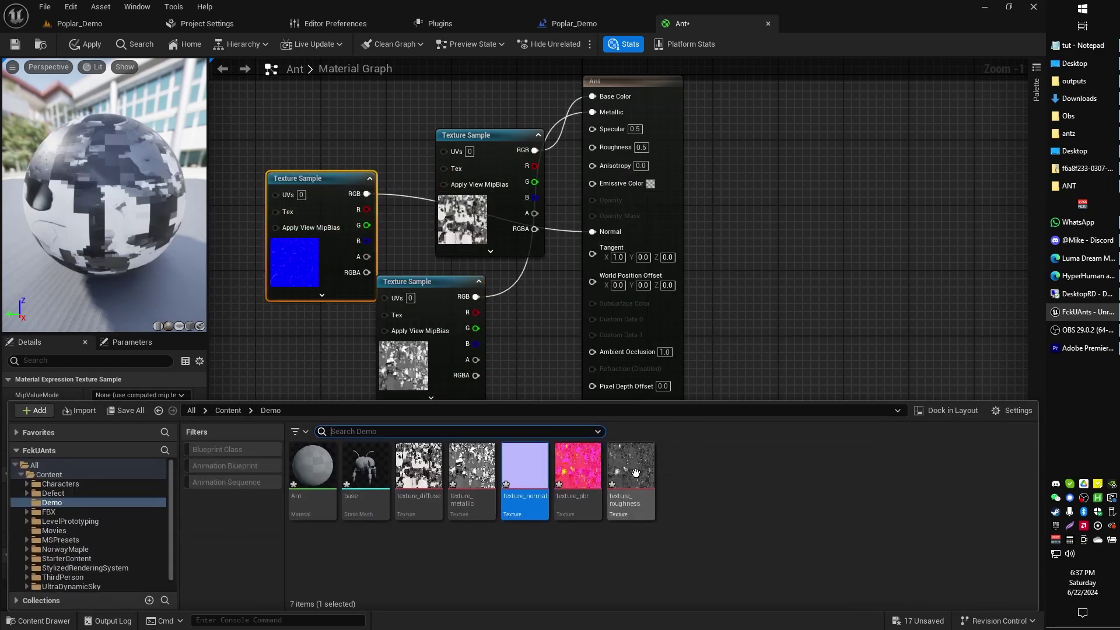
drag(631, 467, 770, 226)
drag(862, 241, 593, 146)
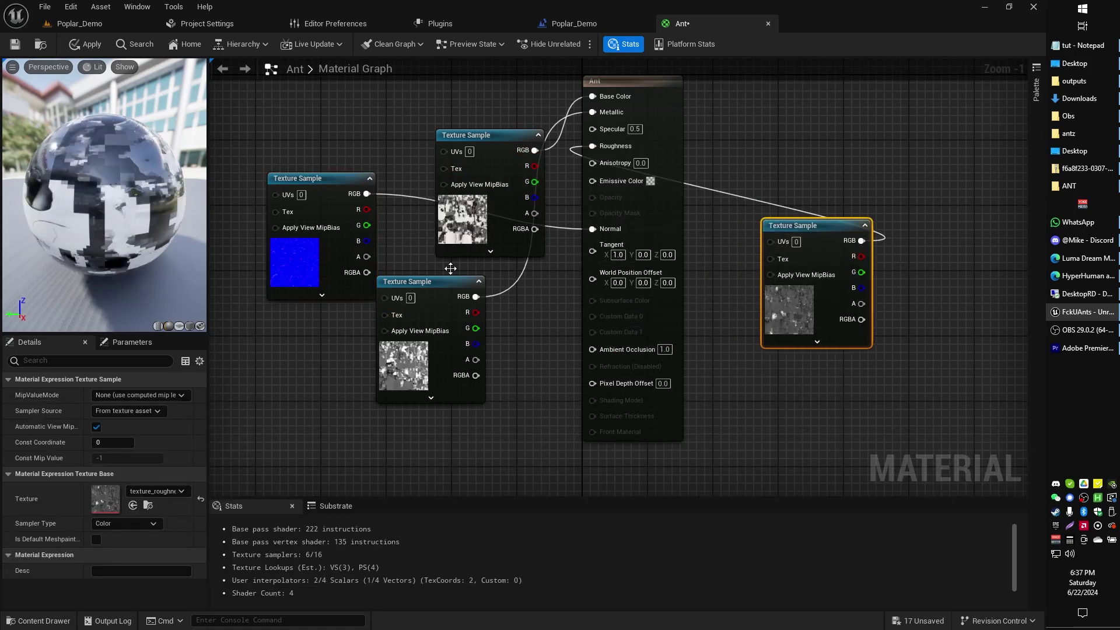
click(72, 46)
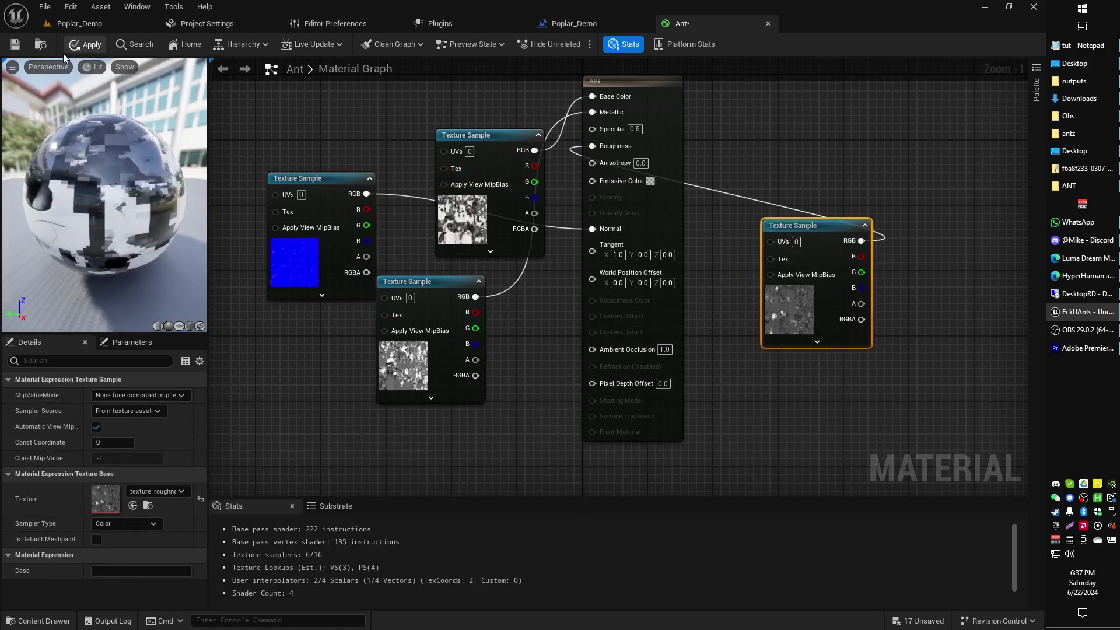
Open the base static mesh from the Demo folder and assign the Ant material to its Element 0 slot.
click(88, 24)
click(315, 455)
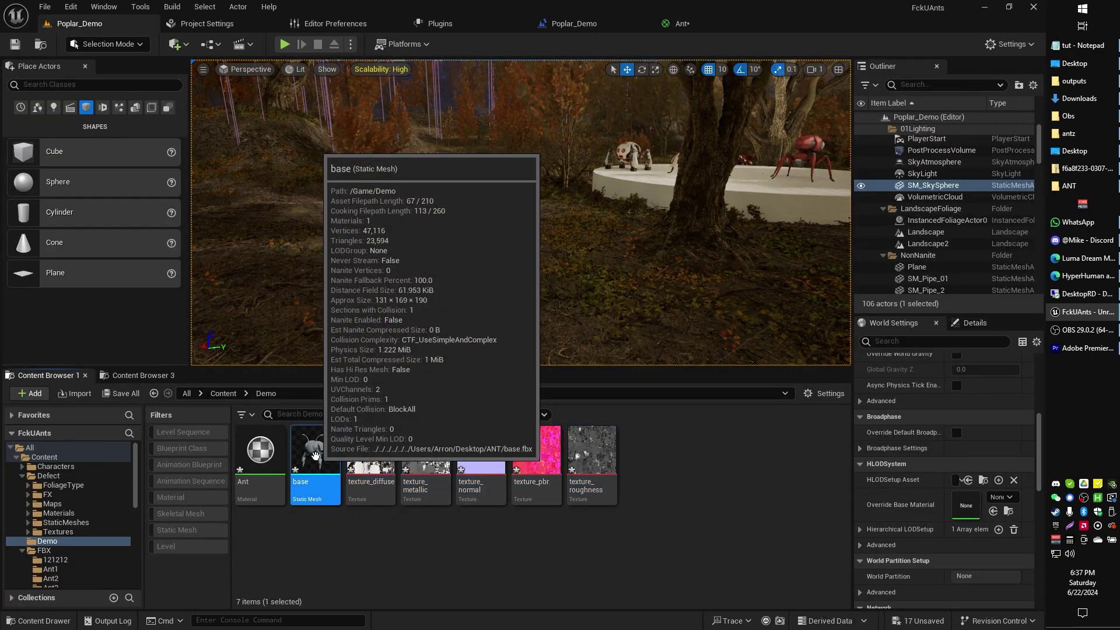
double_click(315, 455)
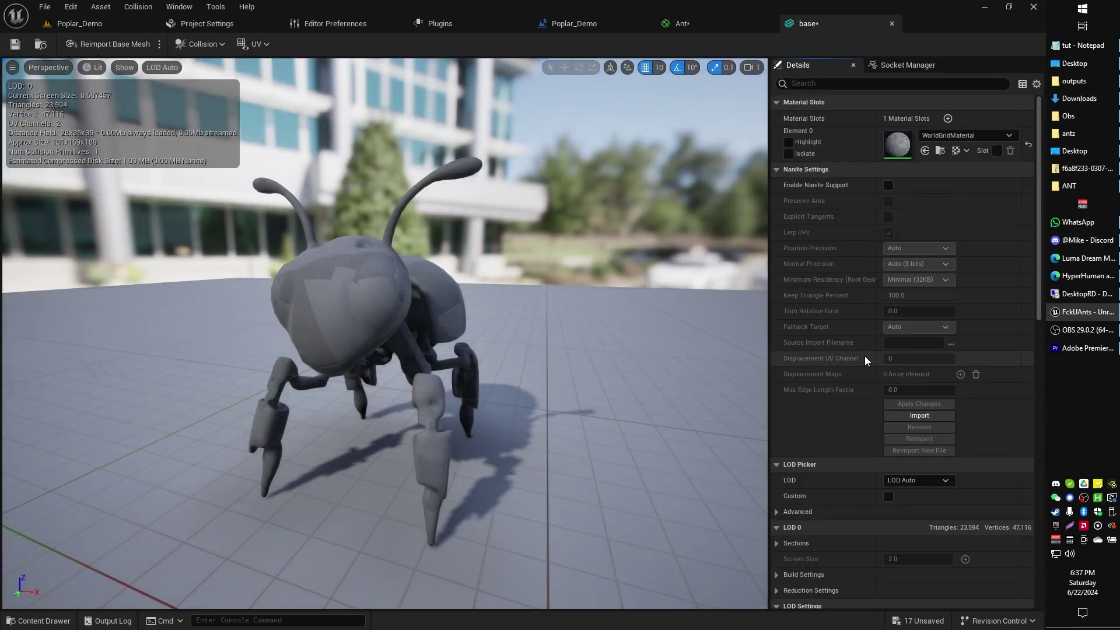
key(ctrl+space)
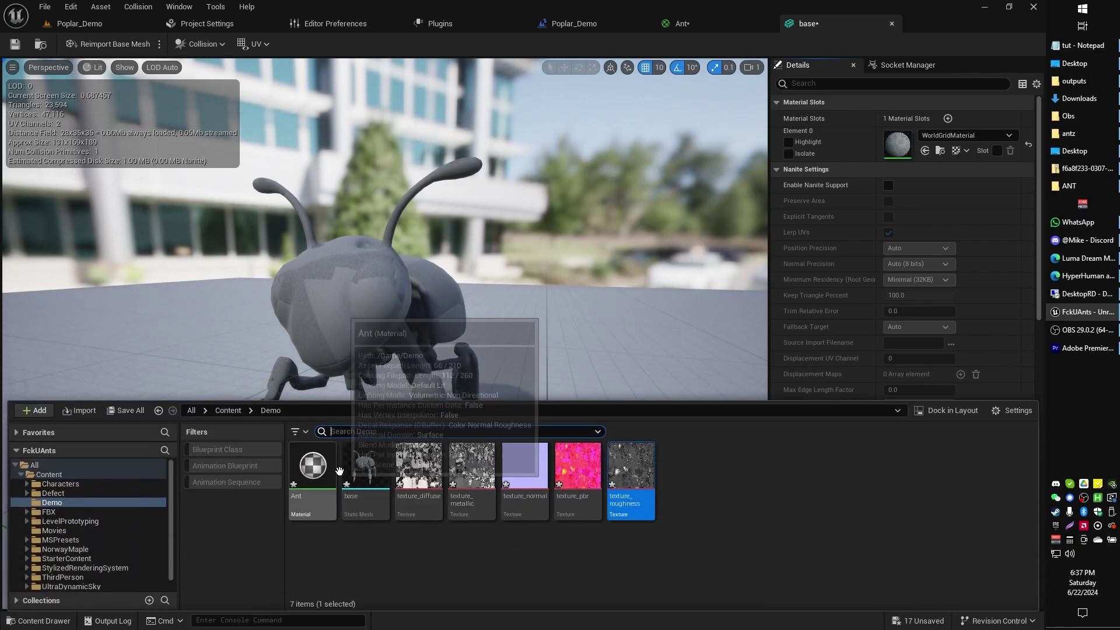
click(336, 470)
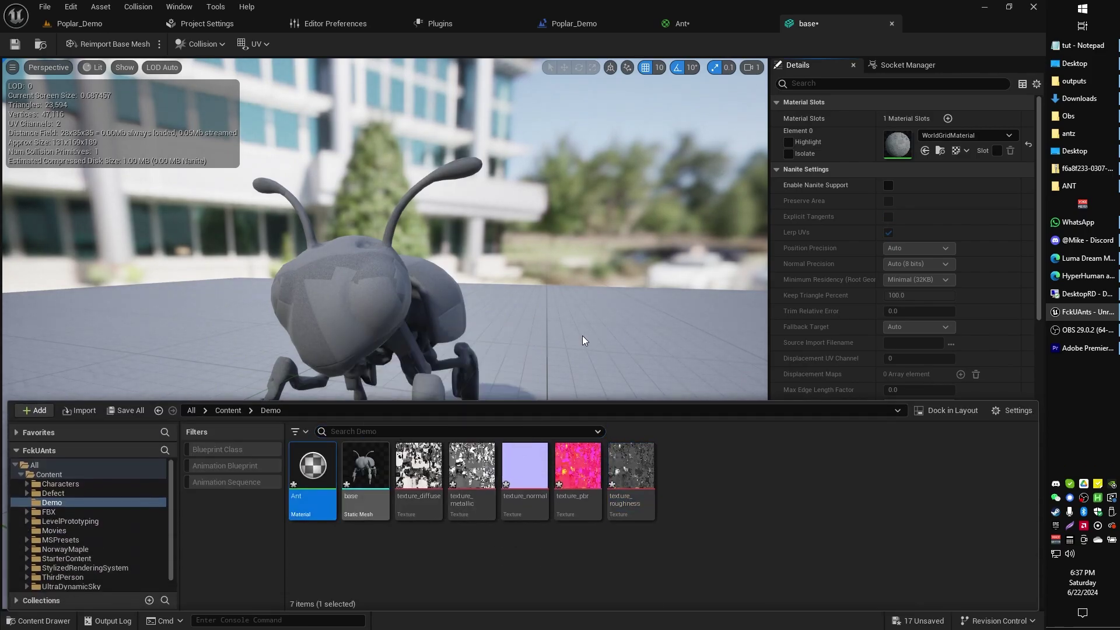
click(928, 151)
Inspect the textured ant mesh closely from several angles and save all modified assets.
drag(654, 321, 584, 359)
right_drag(584, 359, 741, 380)
scroll(584, 360, down, 2)
scroll(461, 356, up, 1)
key(a)
key(w)
right_drag(493, 347, 399, 126)
key(ctrl+shift+s)
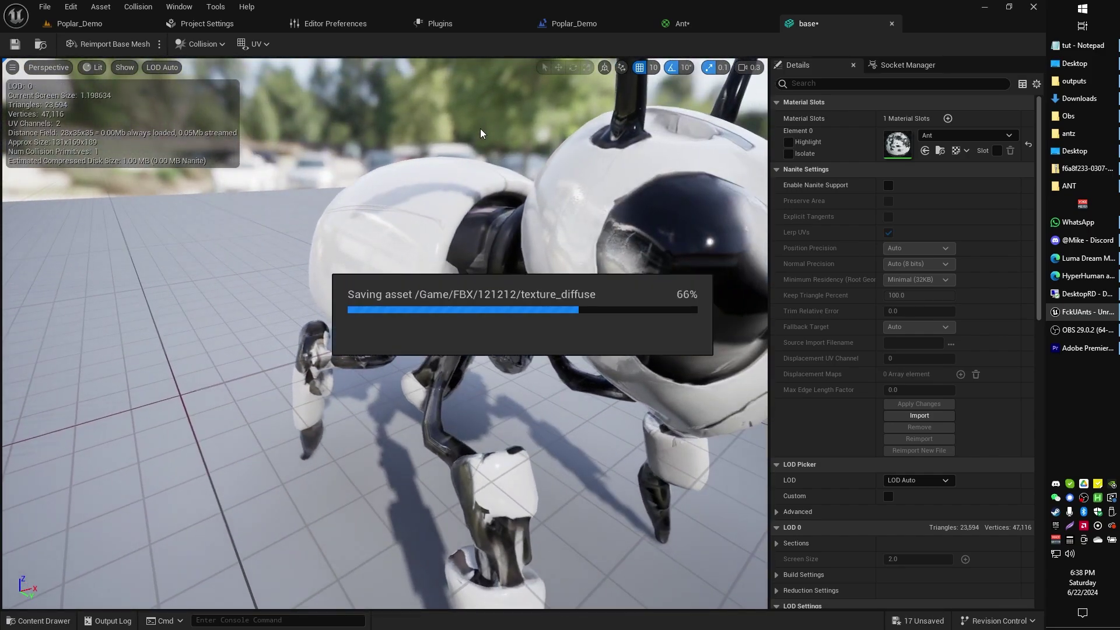
Play the Poplar_Demo level in fullscreen and move the ant character through the forest scene.
click(104, 25)
scroll(420, 225, up, 3)
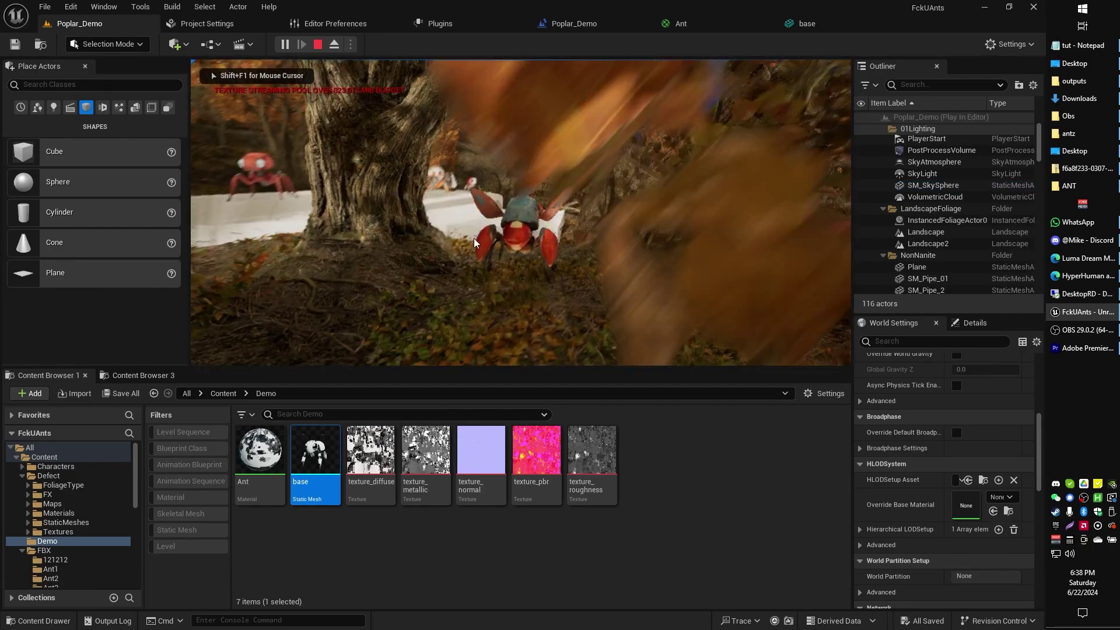
key(F11)
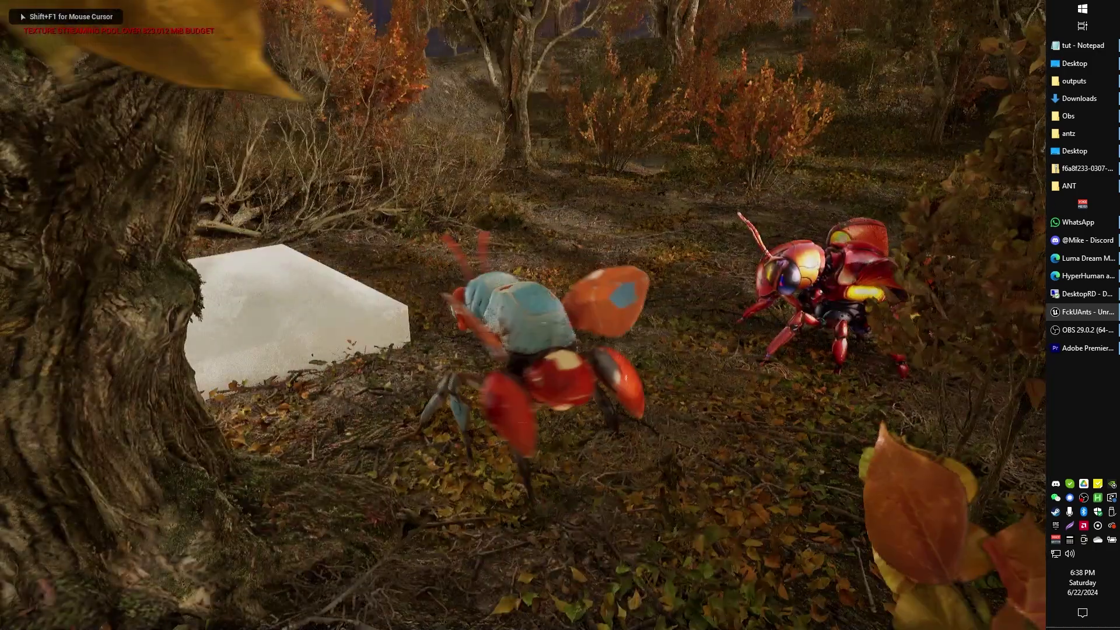
key(w)
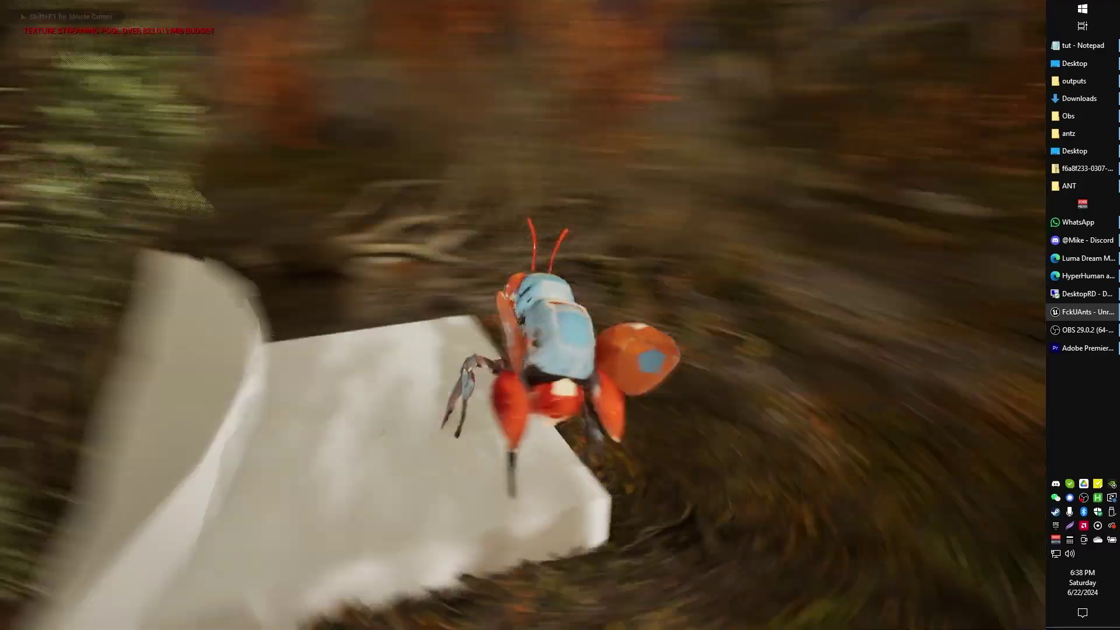
Stop playing the level, leave the fullscreen view and position the white base ant on the forest floor beside the white platform.
key(Escape)
key(Escape)
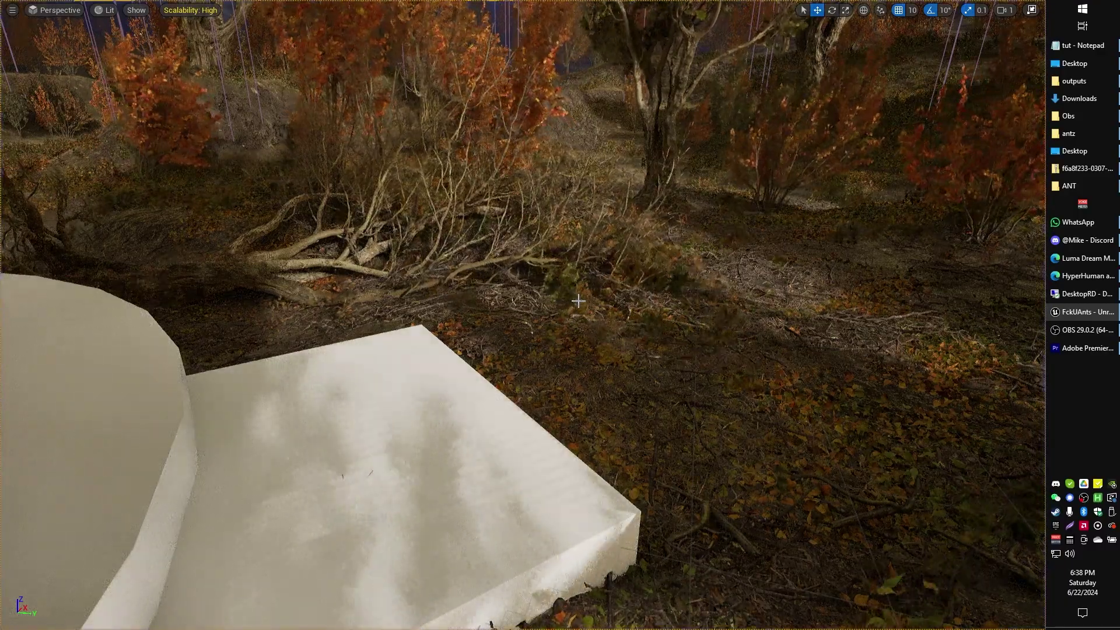
key(F11)
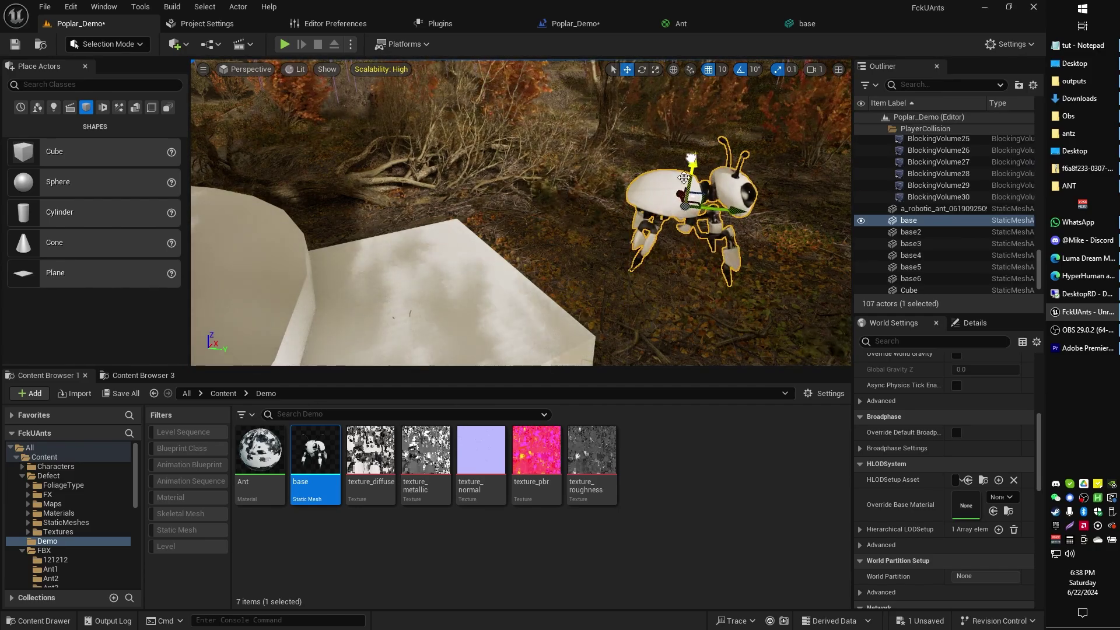
Play the level in fullscreen, walk the ant character up to the white base ant, and return to the editor layout.
key(alt+p)
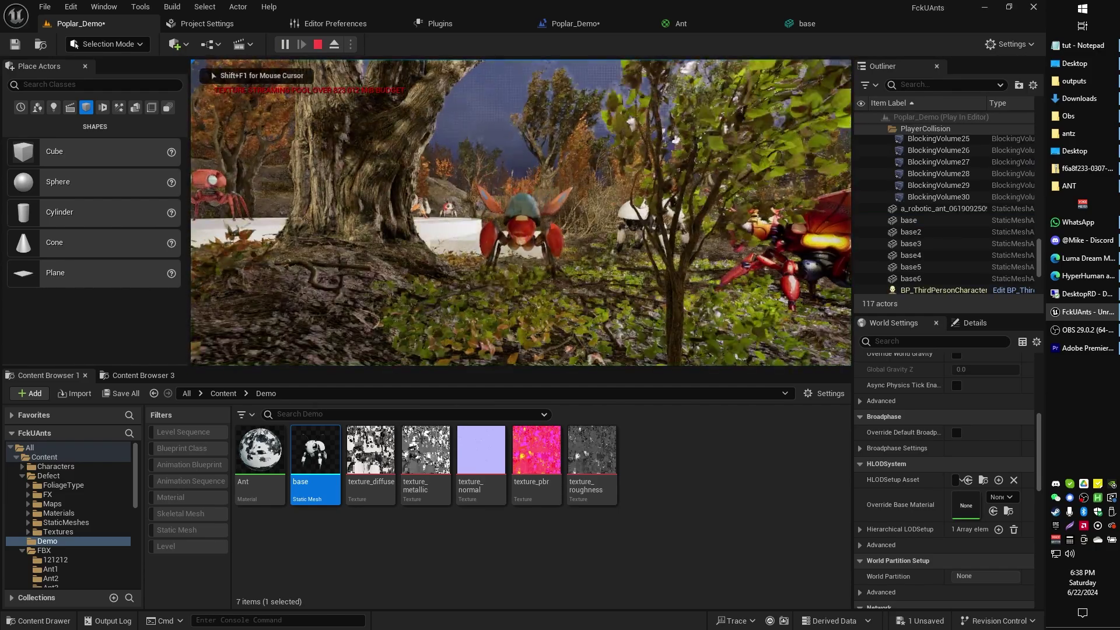
key(F11)
click(523, 315)
key(w)
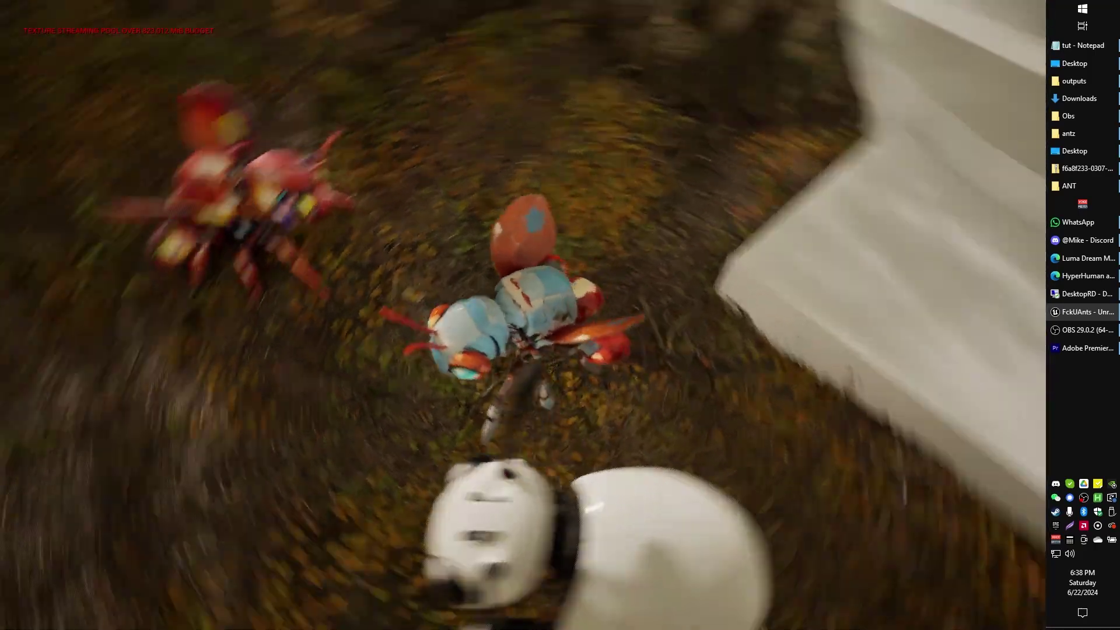
key(w)
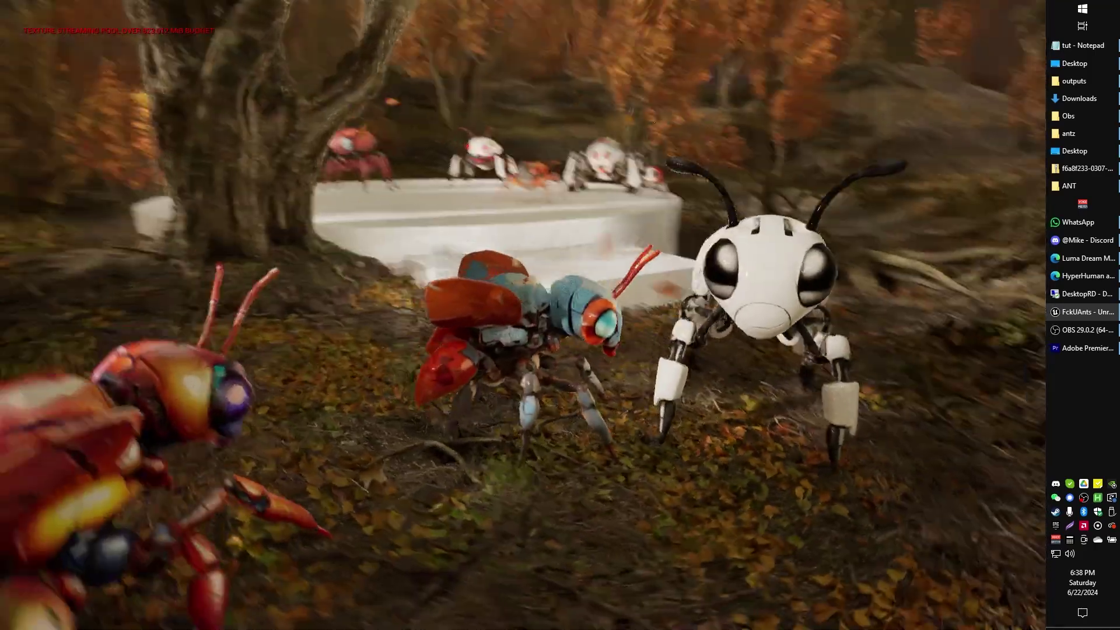
key(F11)
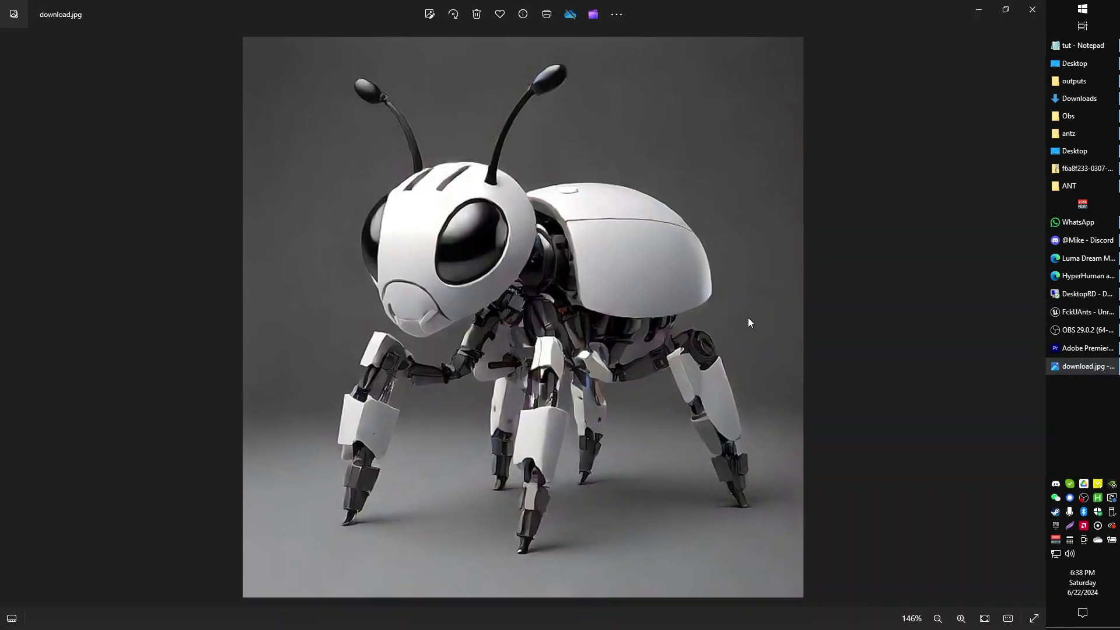
Compare the white ant in the running level with the source image download.jpg.
scroll(748, 322, down, 1)
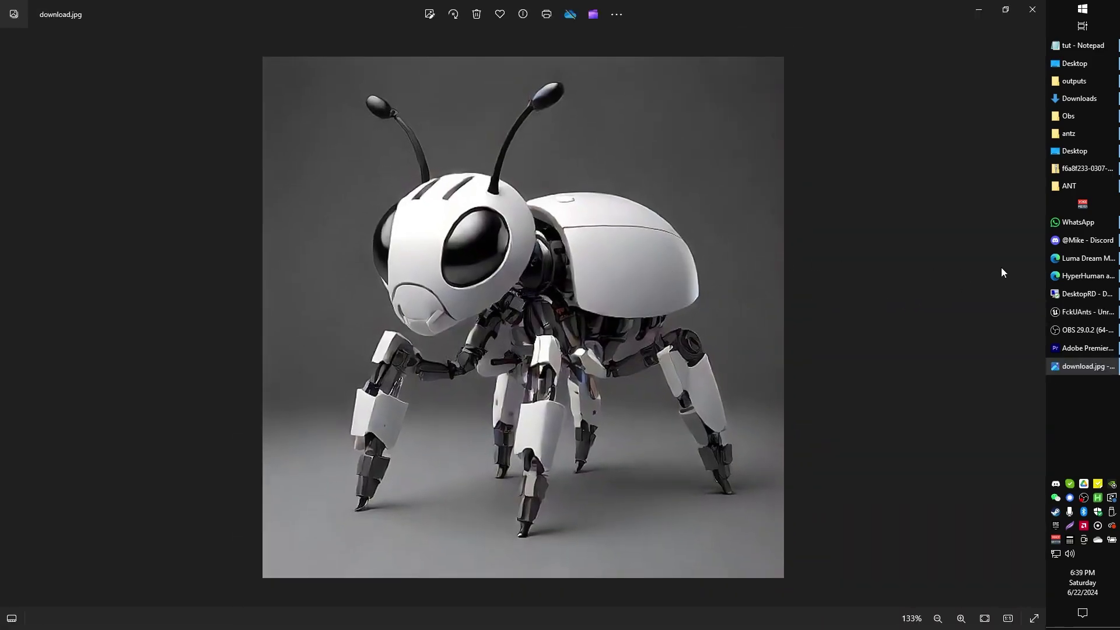
click(1082, 315)
click(840, 342)
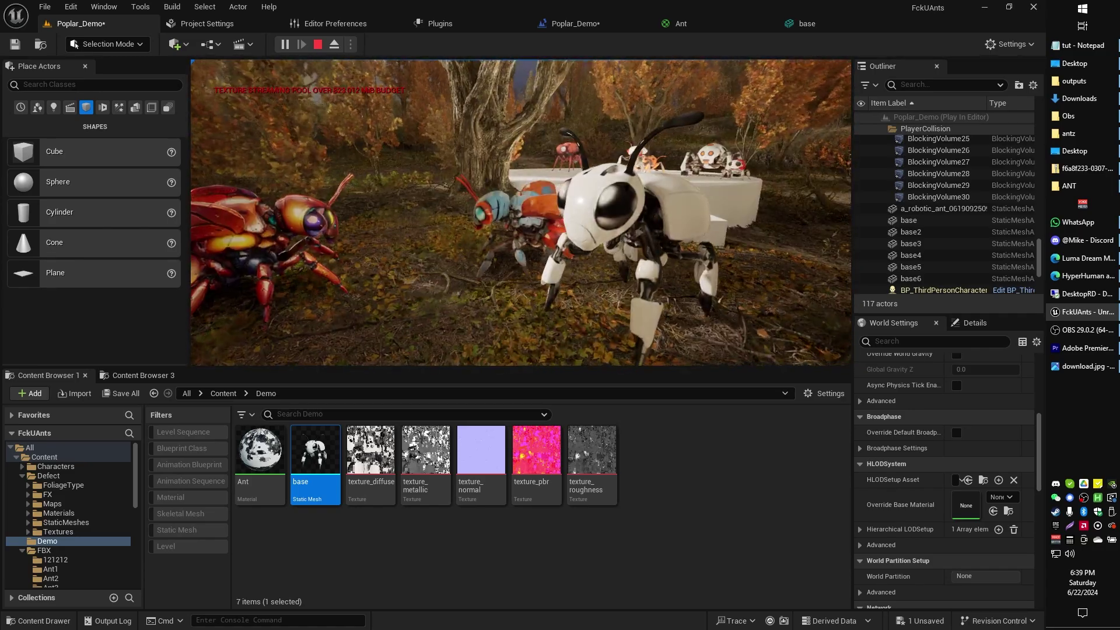
key(alt+Tab)
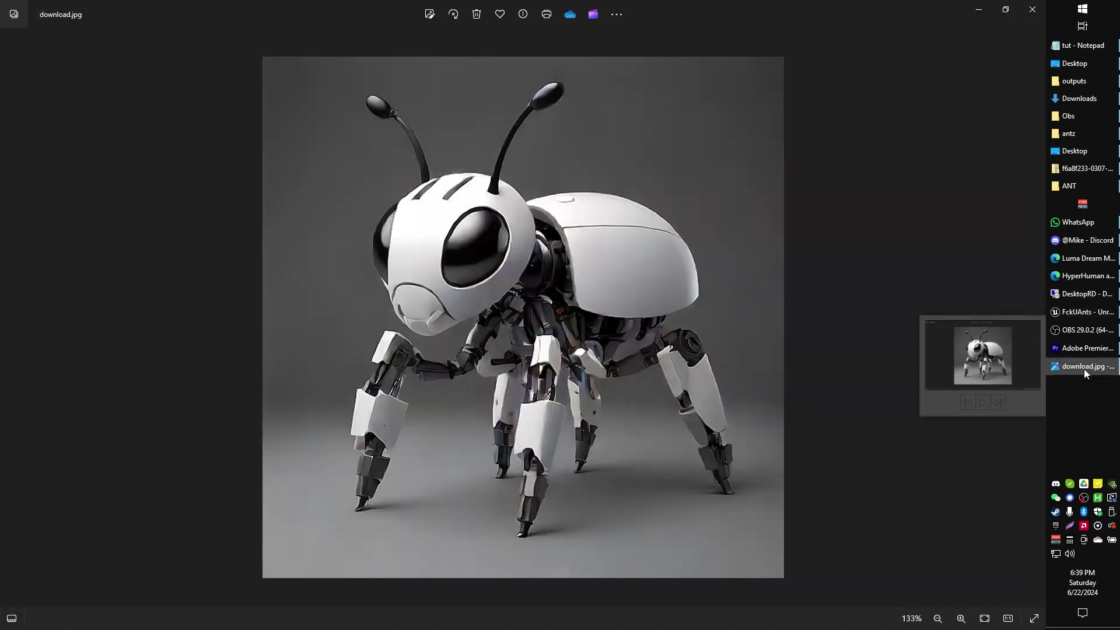
key(alt+Tab)
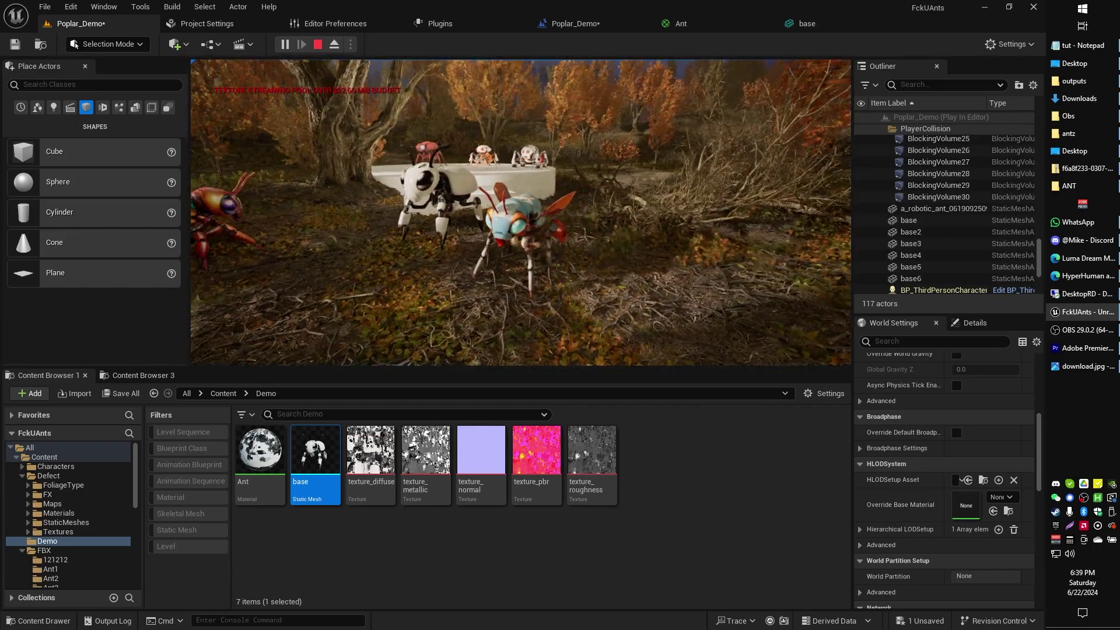
Show the running level in fullscreen and steer the ant character around in front of the white robotic ant.
key(F11)
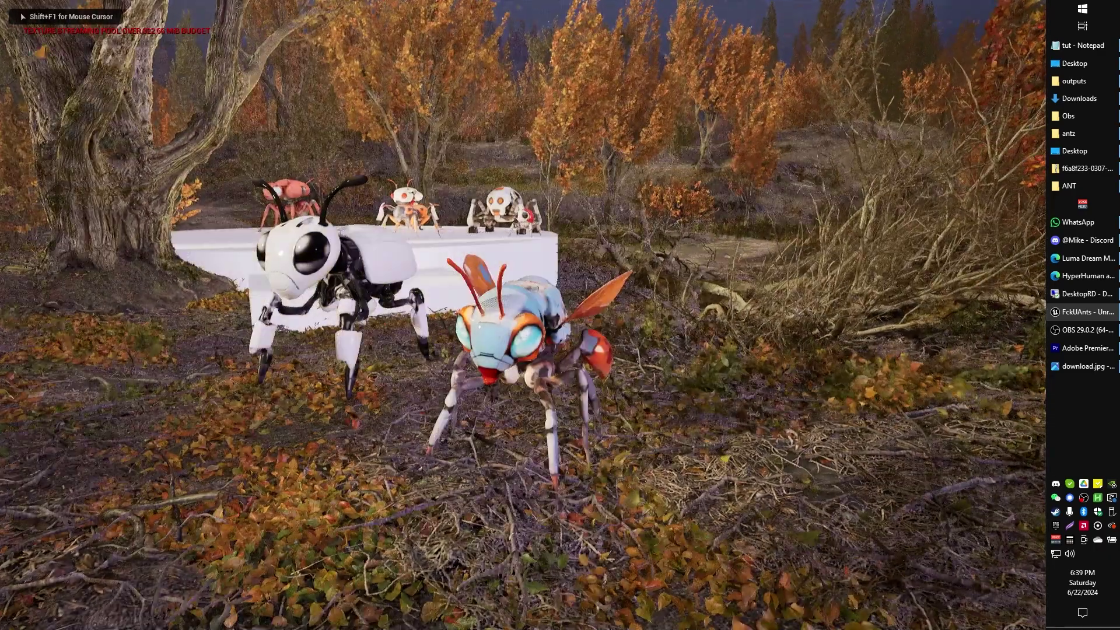
key(s)
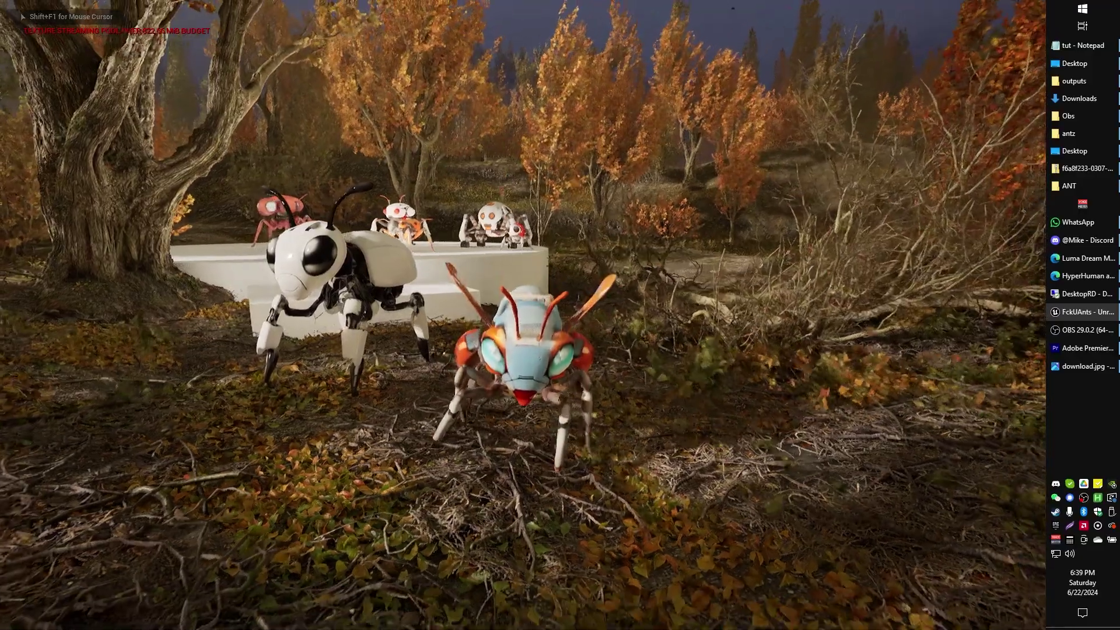
key(a)
key(s)
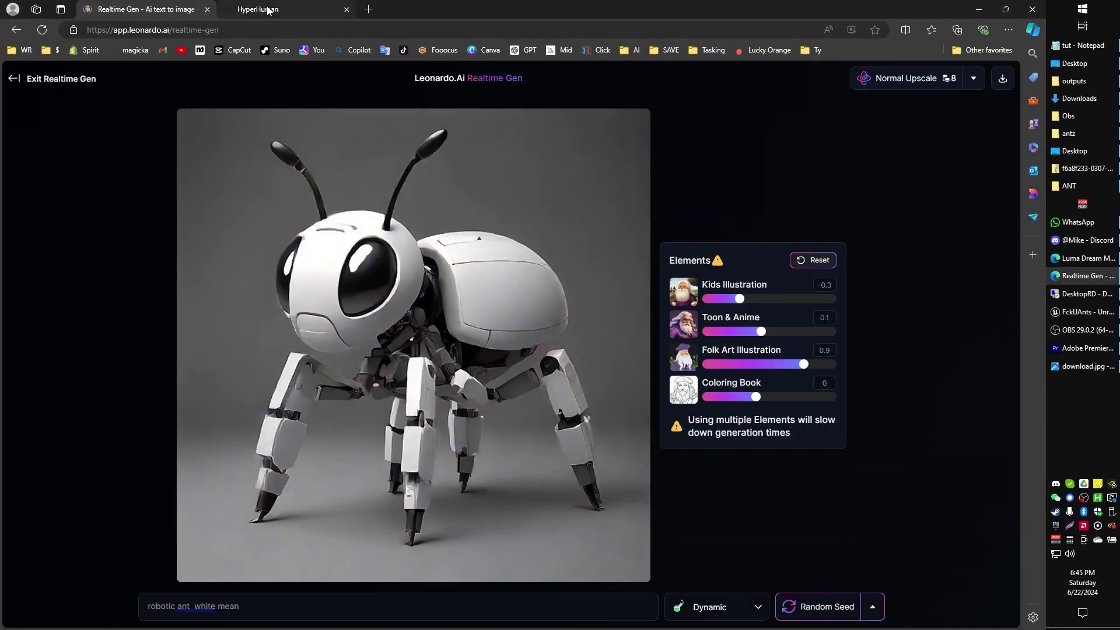
Review the Leonardo.Ai Realtime Gen page and the HyperHuman page in the browser.
click(268, 10)
click(153, 10)
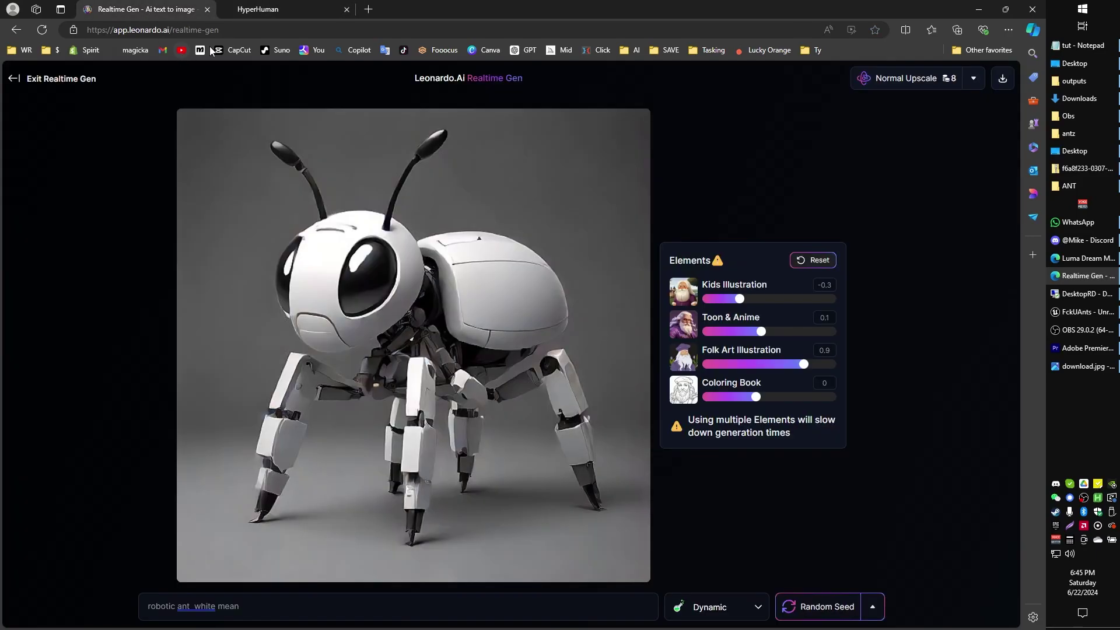
click(270, 13)
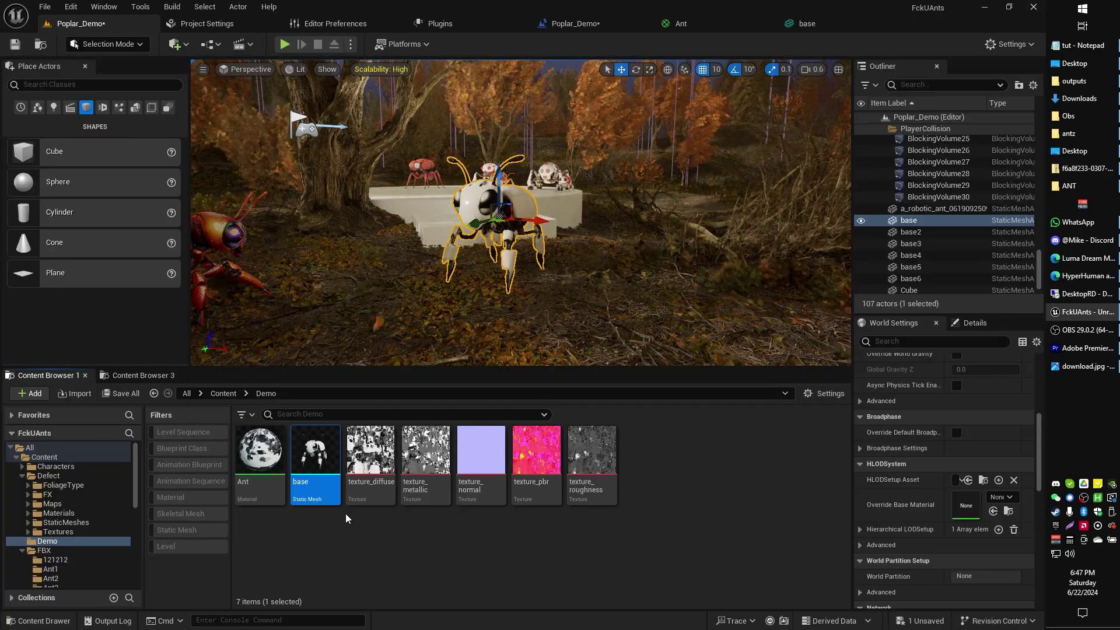
Convert the base static mesh to a skeletal mesh in /Game/Demo with a new skeleton and the root bone at bottom center.
right_click(320, 458)
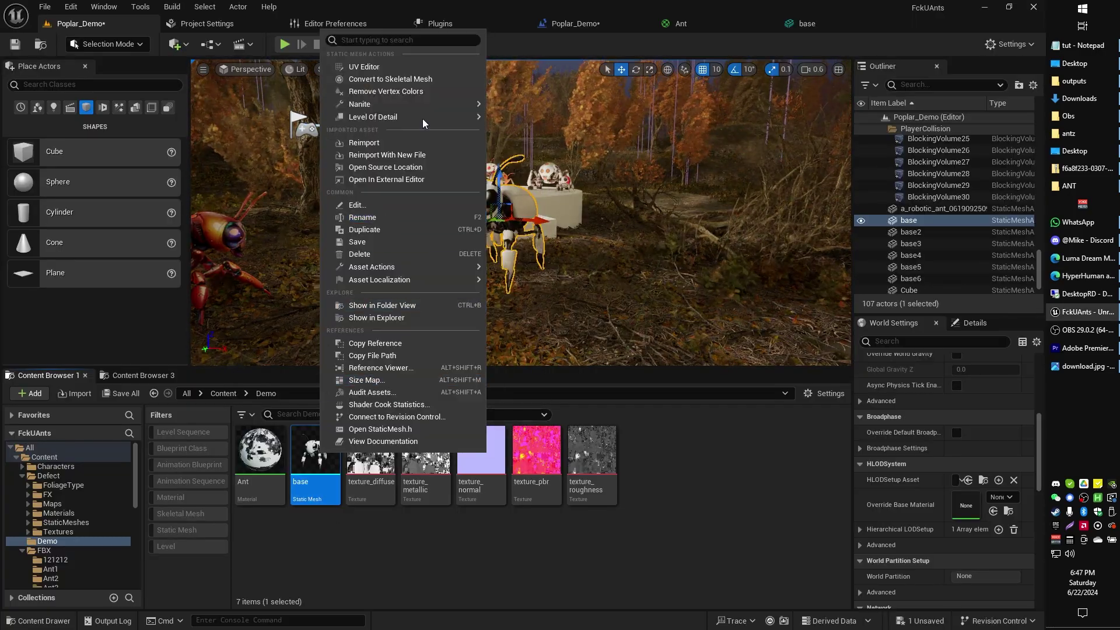
right_drag(555, 295, 525, 309)
right_click(330, 438)
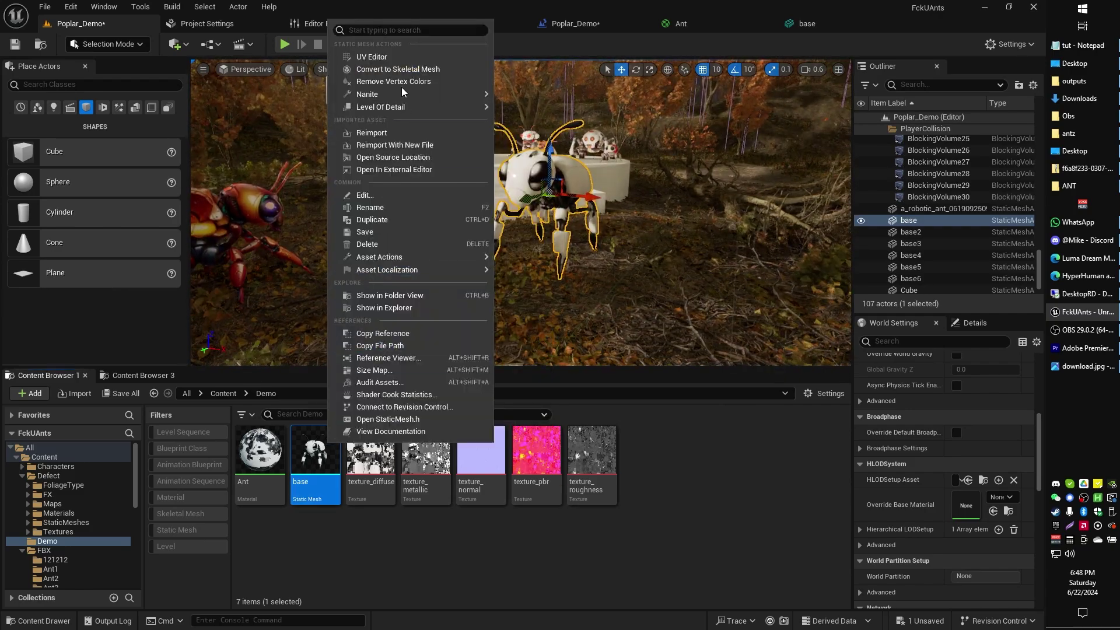
click(427, 70)
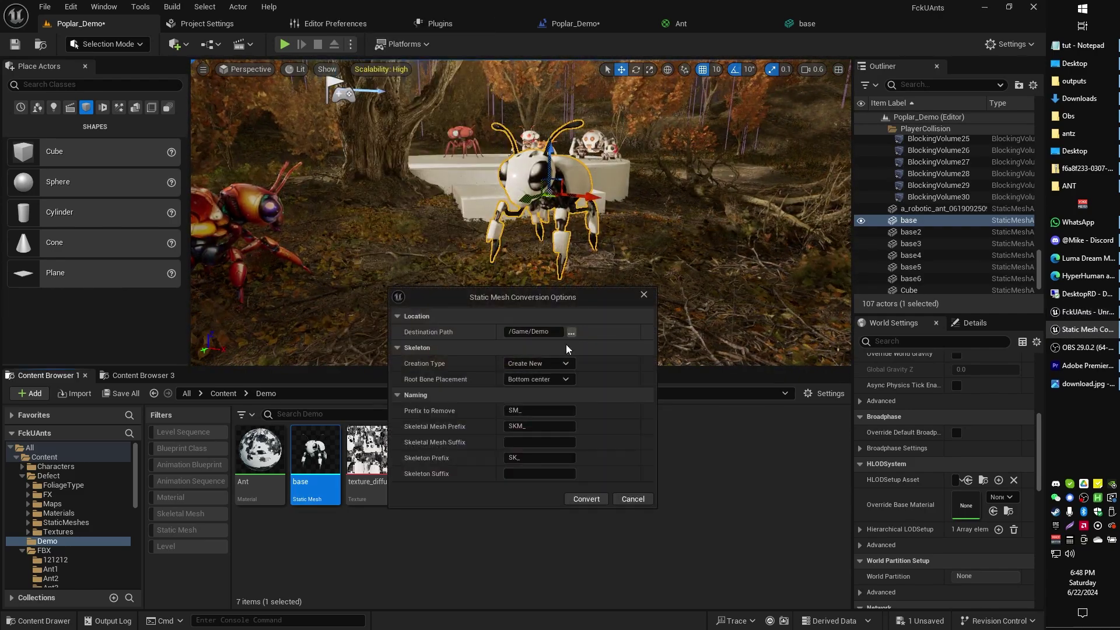
click(587, 499)
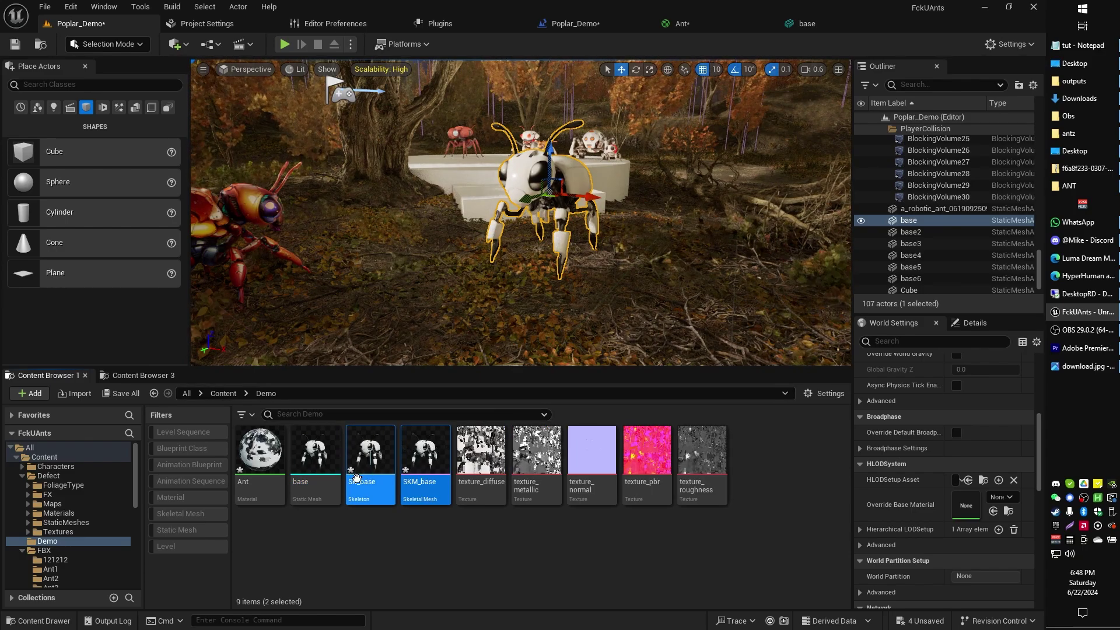
Open the SK_base skeleton and SKM_base skeletal mesh from the Demo folder and inspect the ant and its root bone from several angles.
double_click(315, 452)
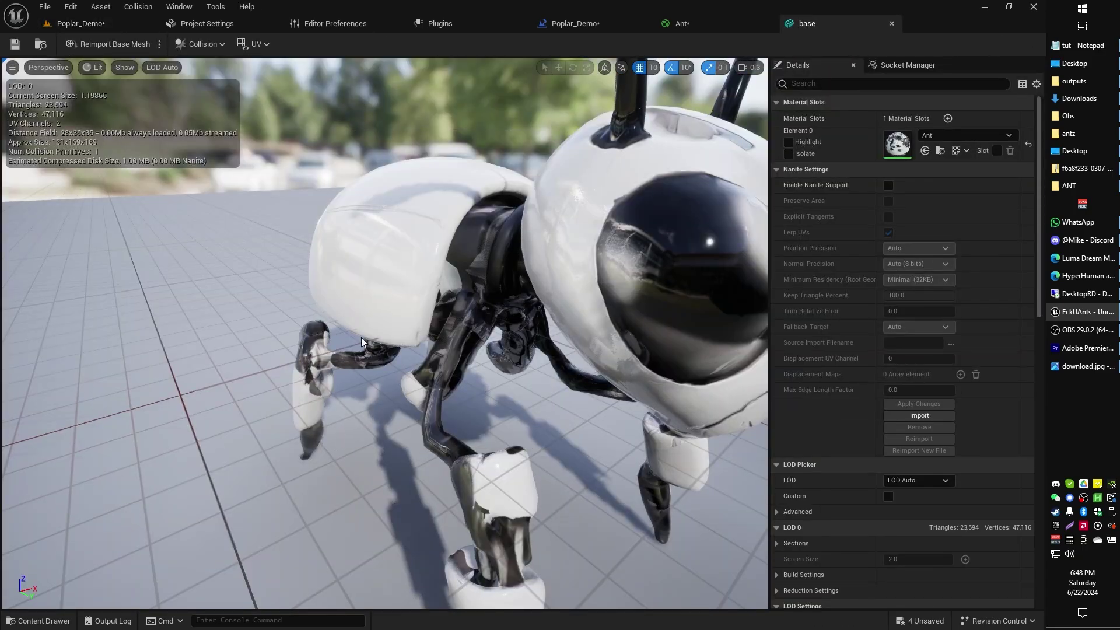
key(ctrl+space)
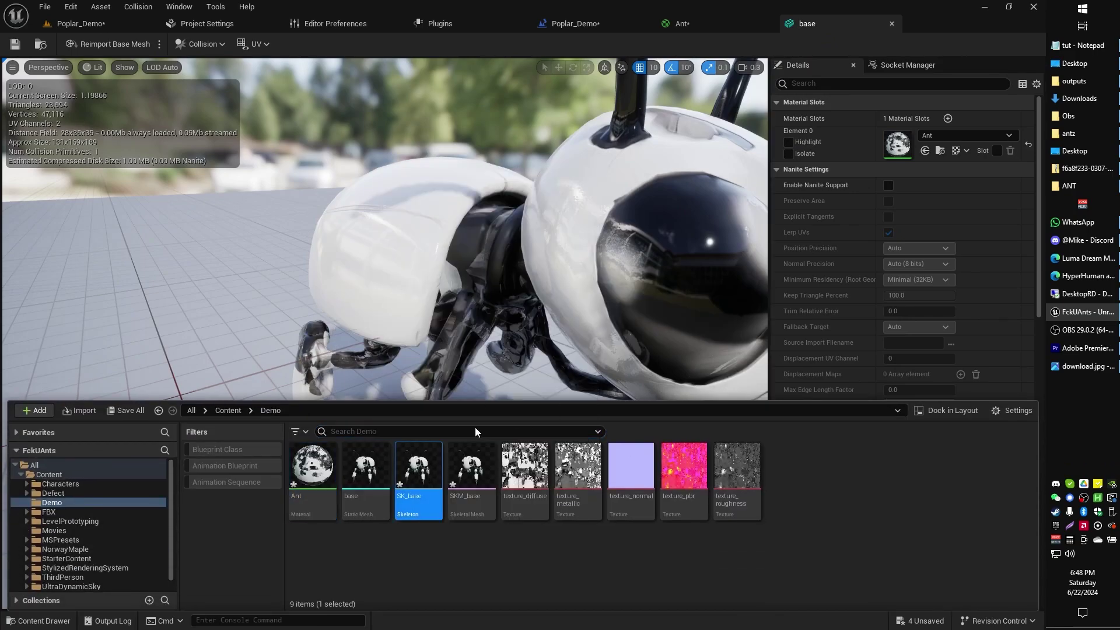
double_click(438, 472)
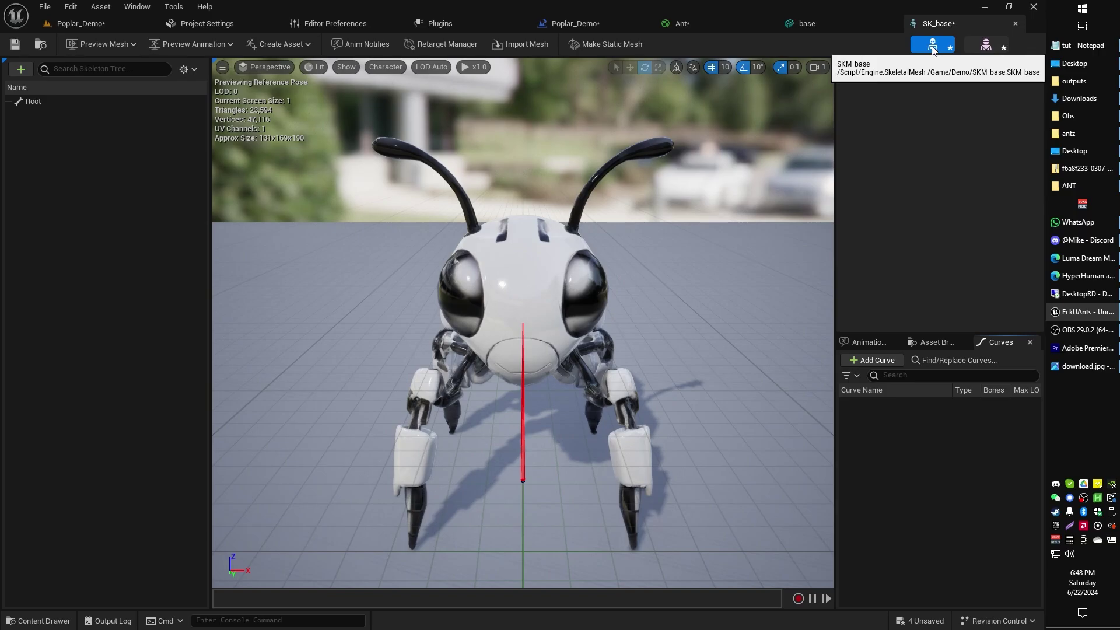
click(933, 49)
click(929, 48)
mouse_move(642, 263)
right_down()
mouse_move(700, 262)
mouse_move(627, 260)
right_up()
mouse_move(365, 246)
right_down()
mouse_move(365, 234)
mouse_move(365, 246)
right_up()
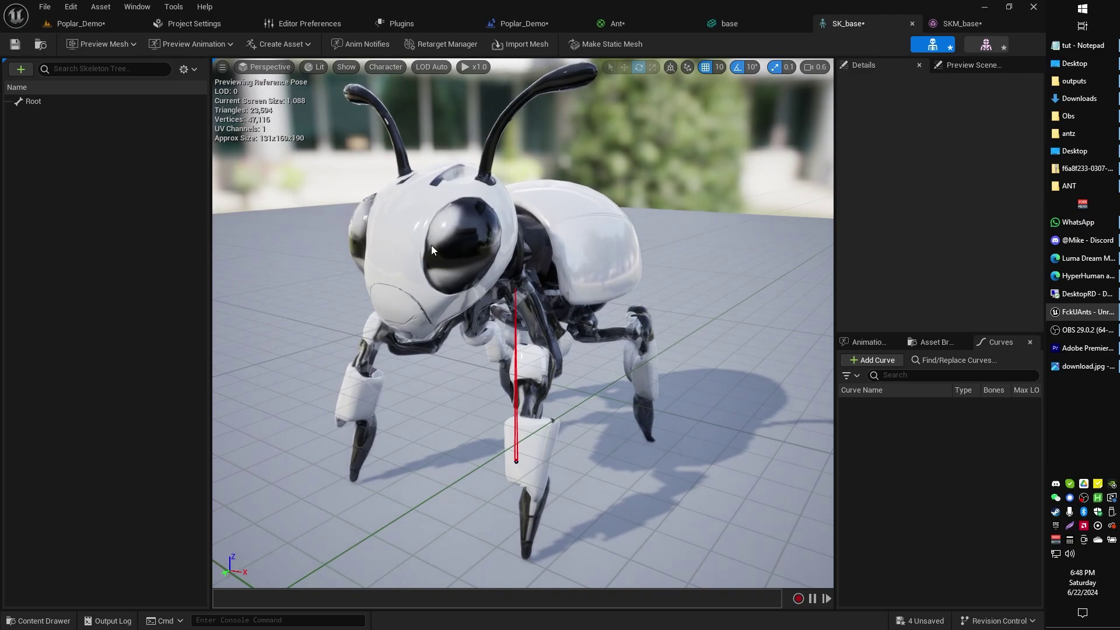
drag(434, 246, 478, 223)
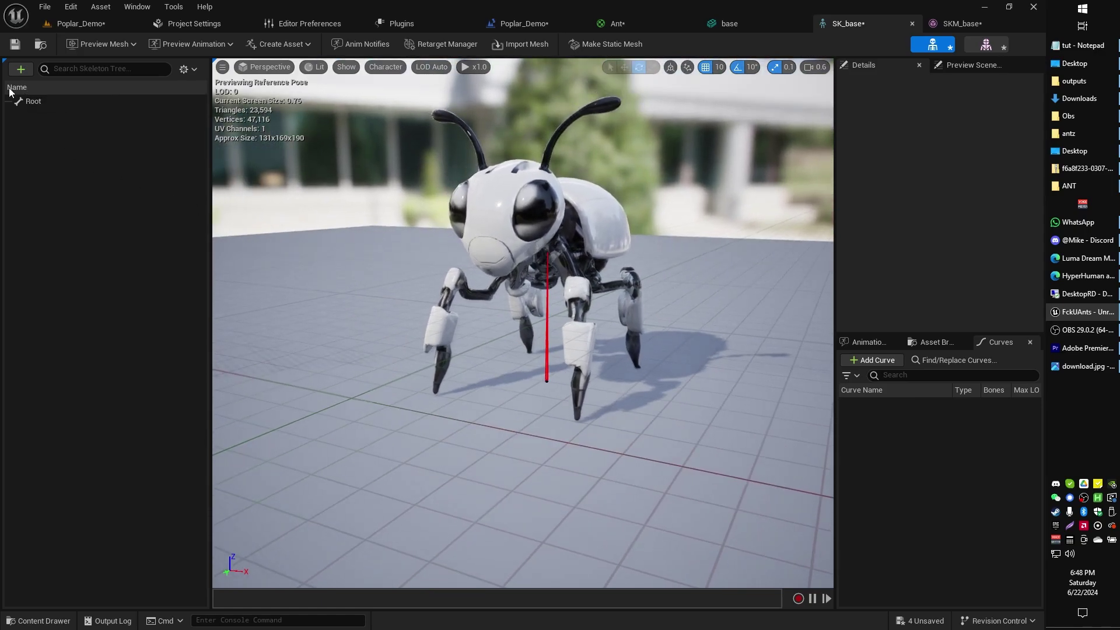
drag(478, 223, 590, 231)
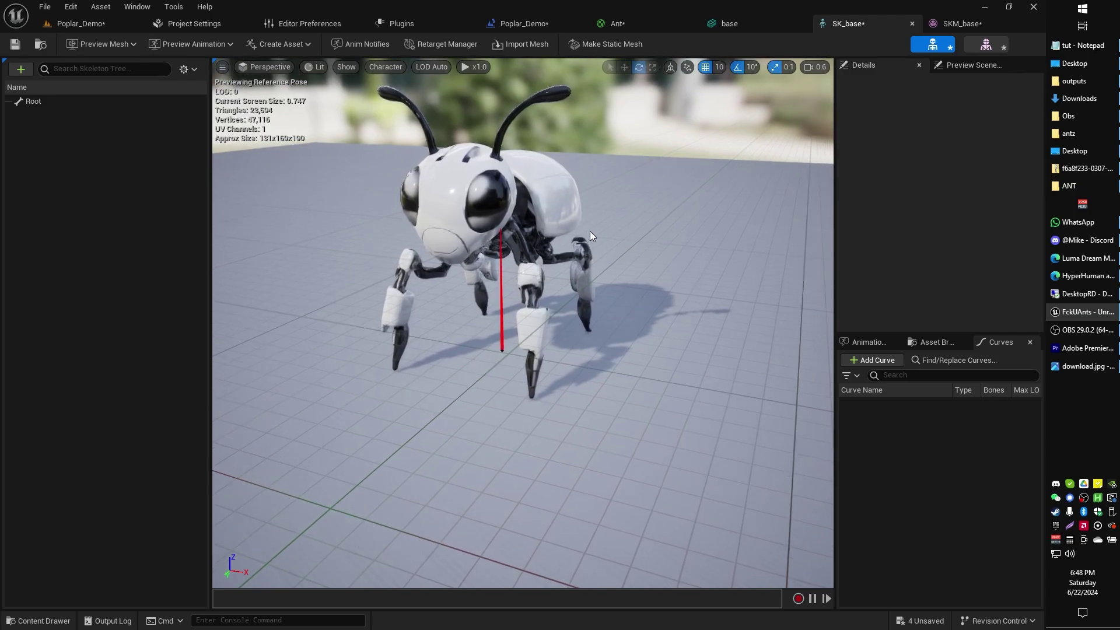